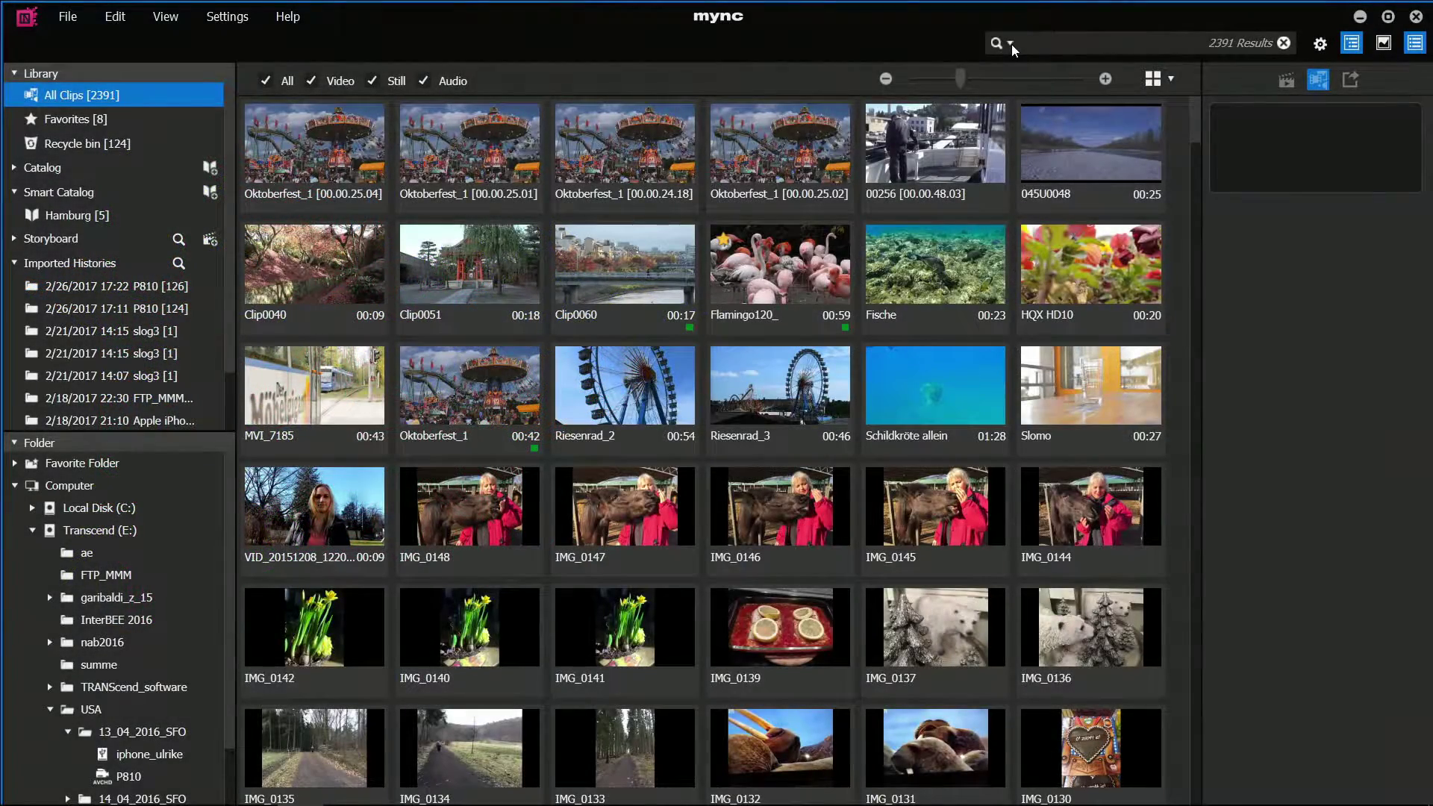
- Filter clips by the Amsterdam tag and save it as smart catalog 'Amsterdam'
{"action": "left_click", "coordinate": [1011, 44]}
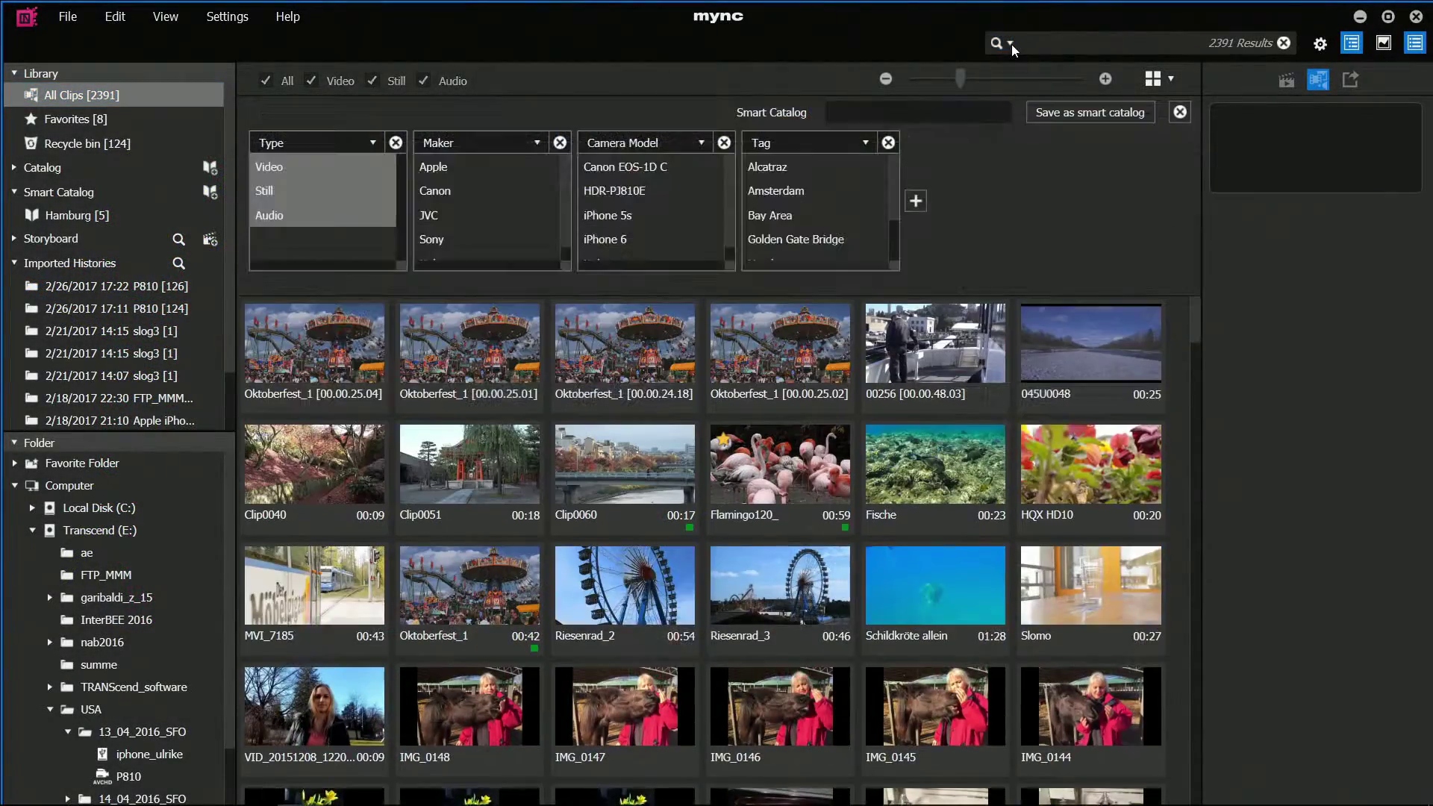
{"action": "left_click", "coordinate": [793, 191]}
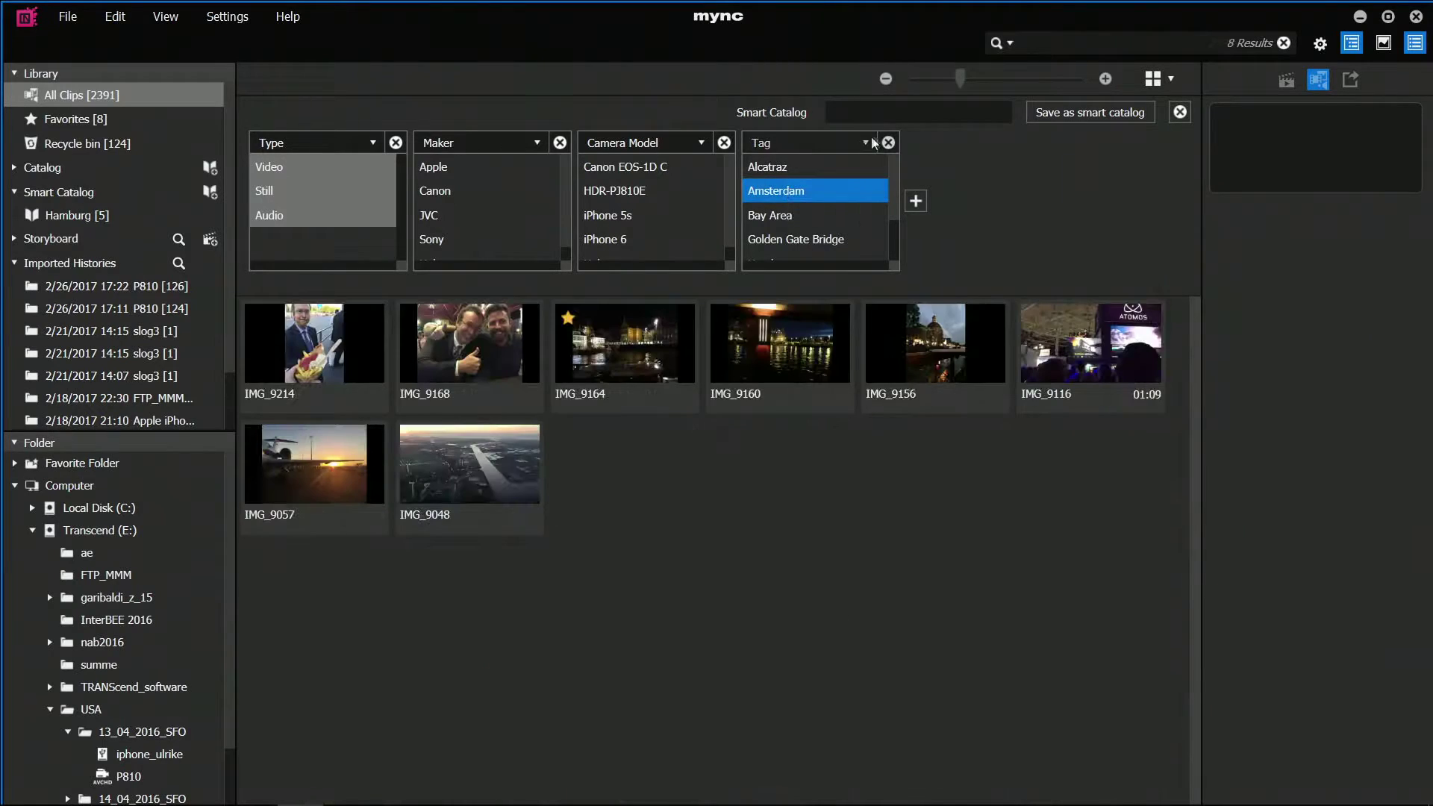
{"action": "left_click", "coordinate": [880, 115]}
{"action": "type", "text": "Amsterdam"}
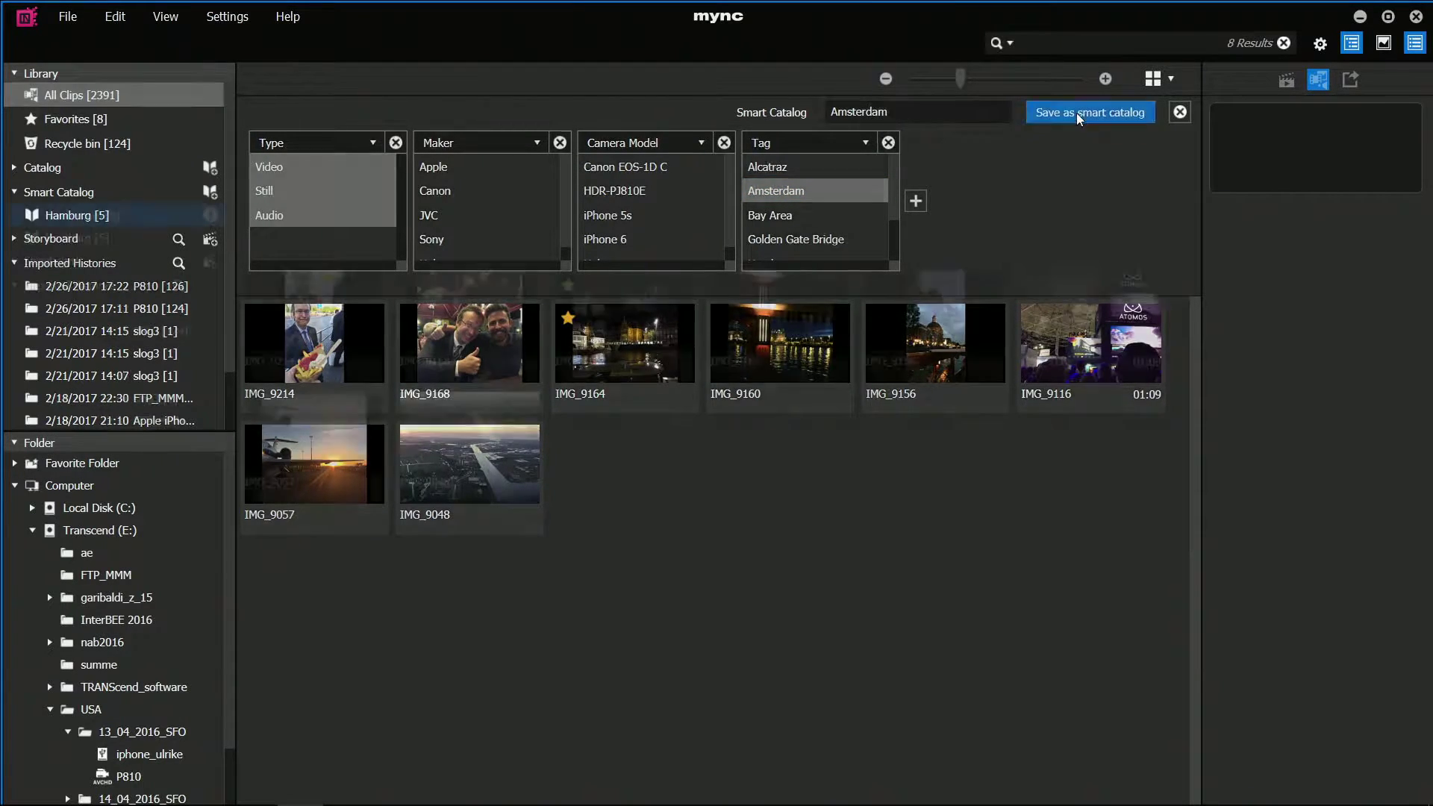
{"action": "left_click", "coordinate": [1070, 115]}
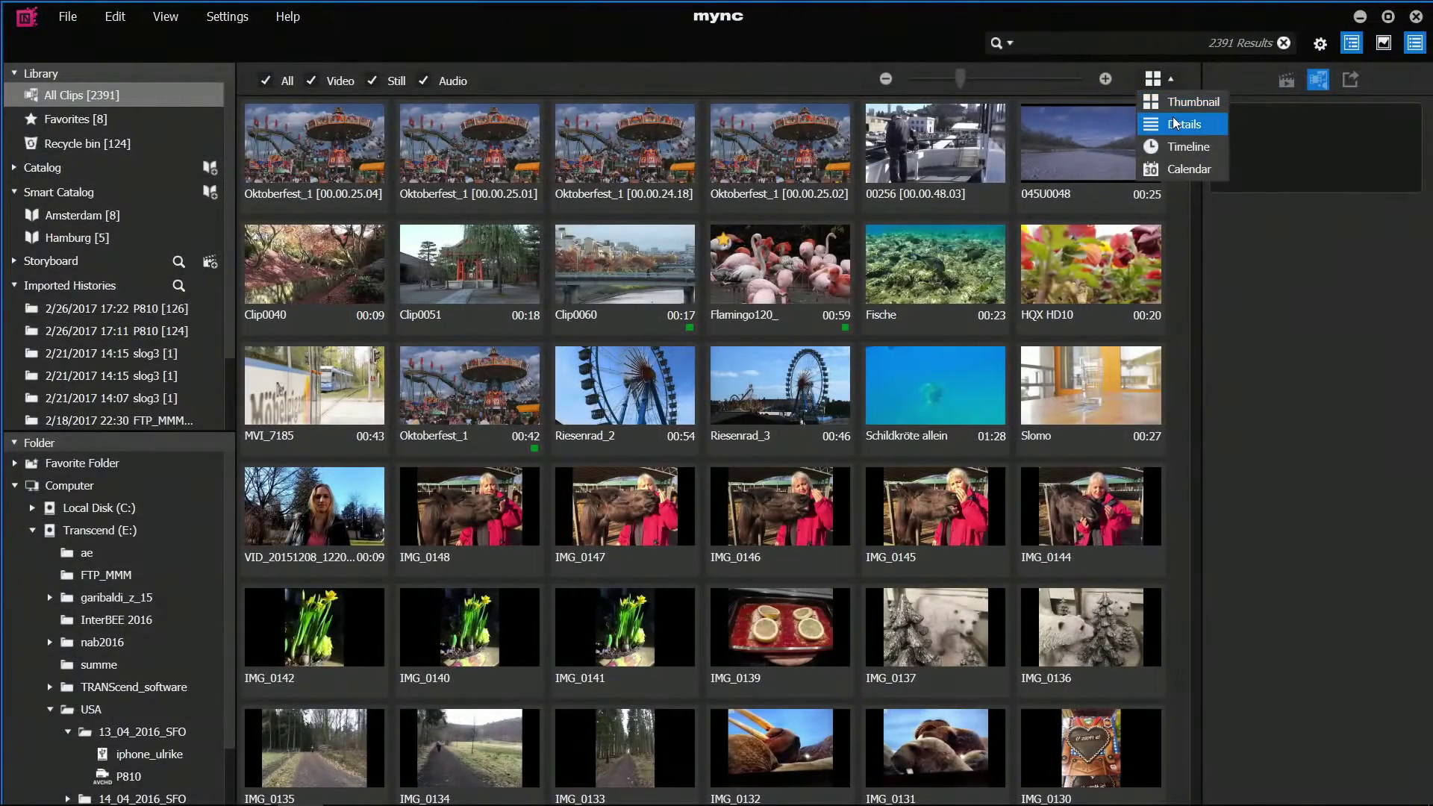
- In Calendar view, go back to April 2016 and show clips from April 14
{"action": "left_click", "coordinate": [1176, 170]}
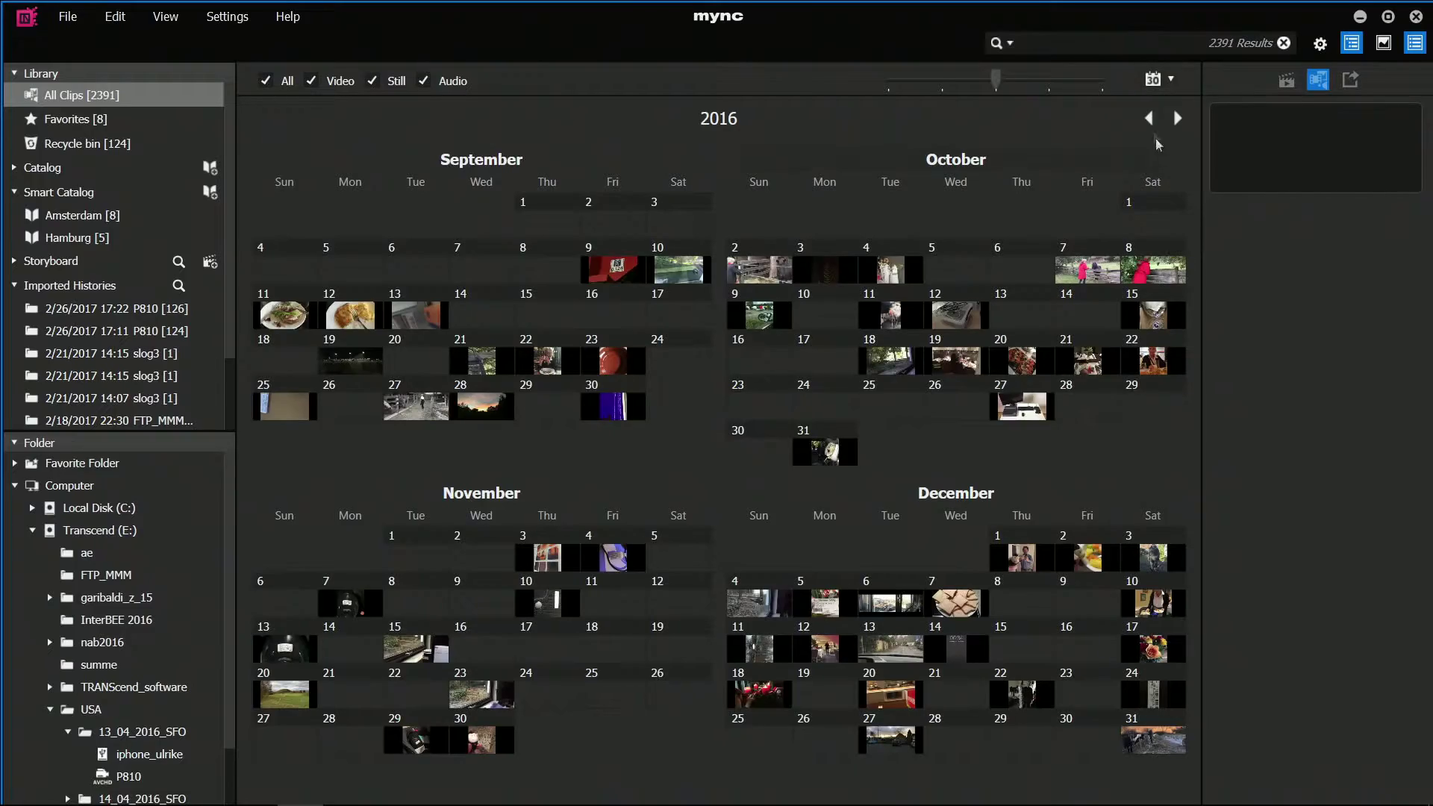
{"action": "left_click", "coordinate": [1148, 118]}
{"action": "left_click", "coordinate": [1149, 118]}
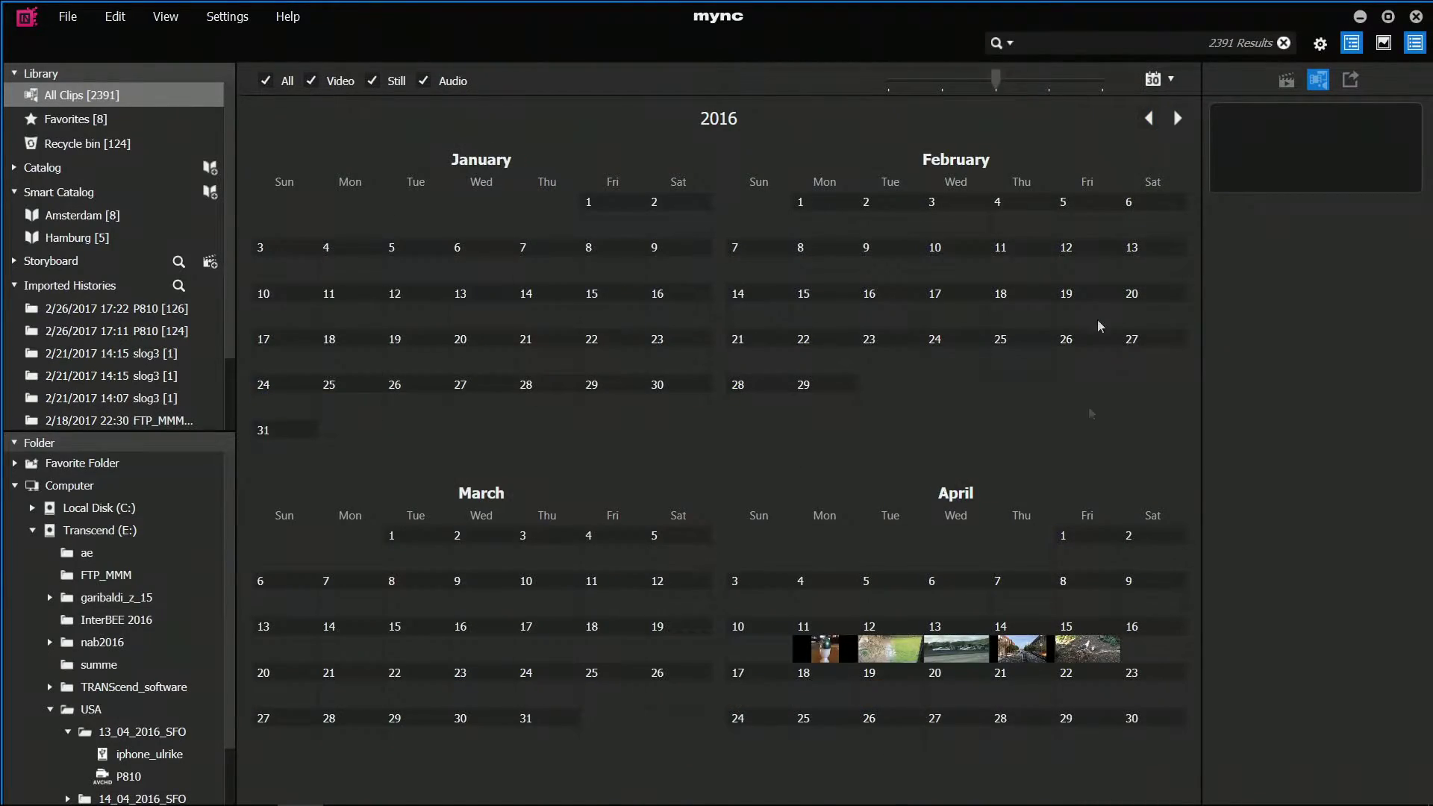
{"action": "left_click", "coordinate": [1028, 642]}
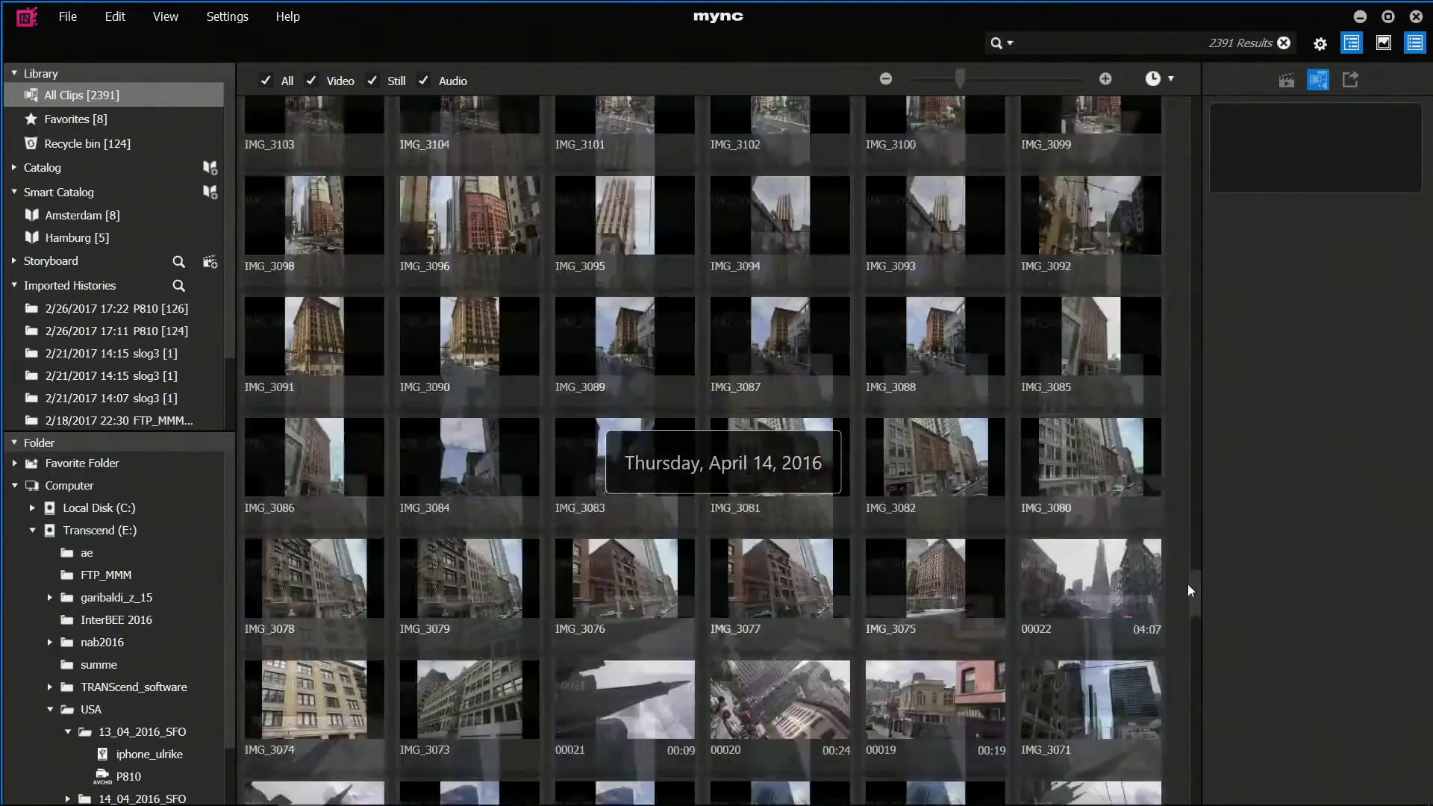
{"action": "left_click_drag", "start_coordinate": [1189, 591], "coordinate": [1183, 639]}
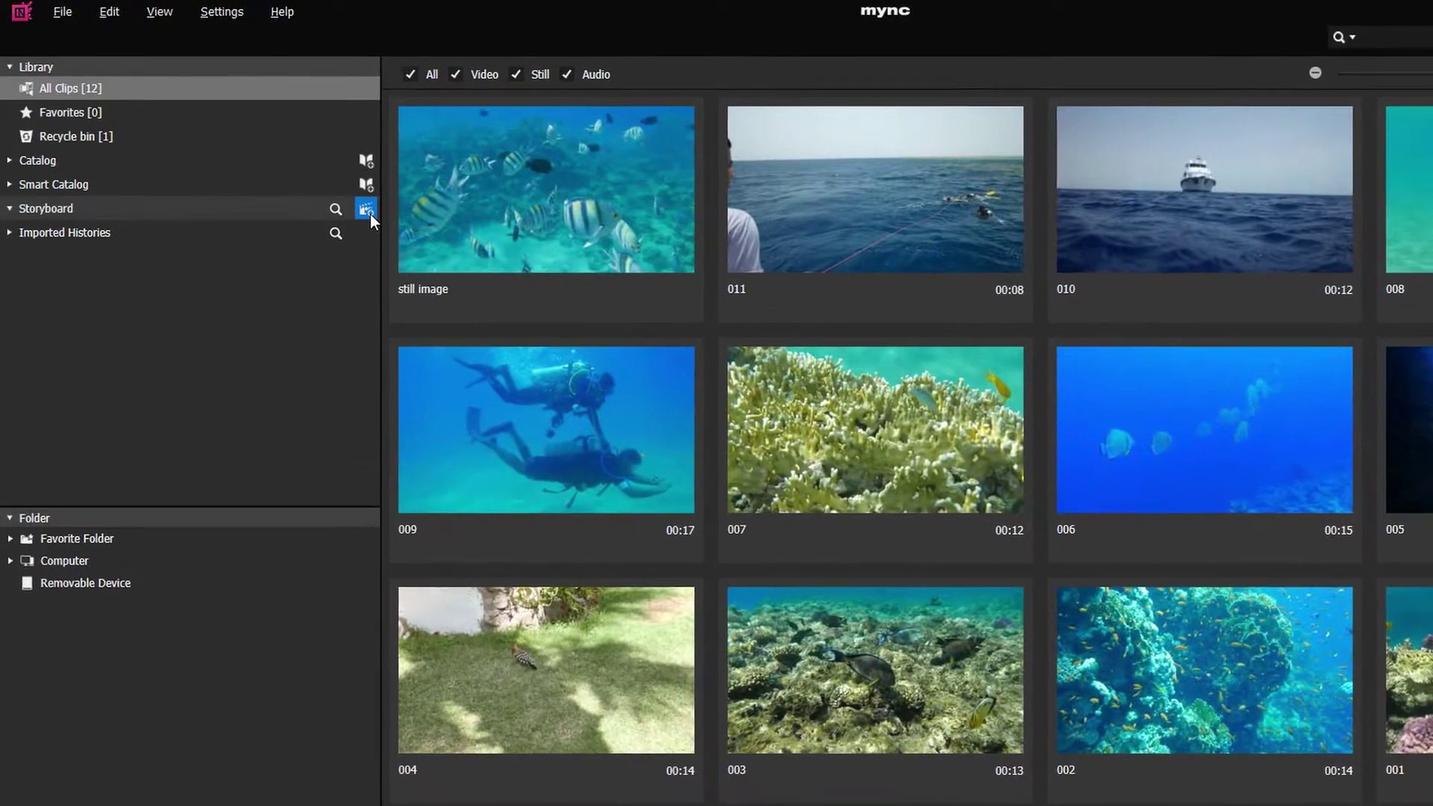
- Create a new storyboard named 'My film'
{"action": "left_click", "coordinate": [297, 170]}
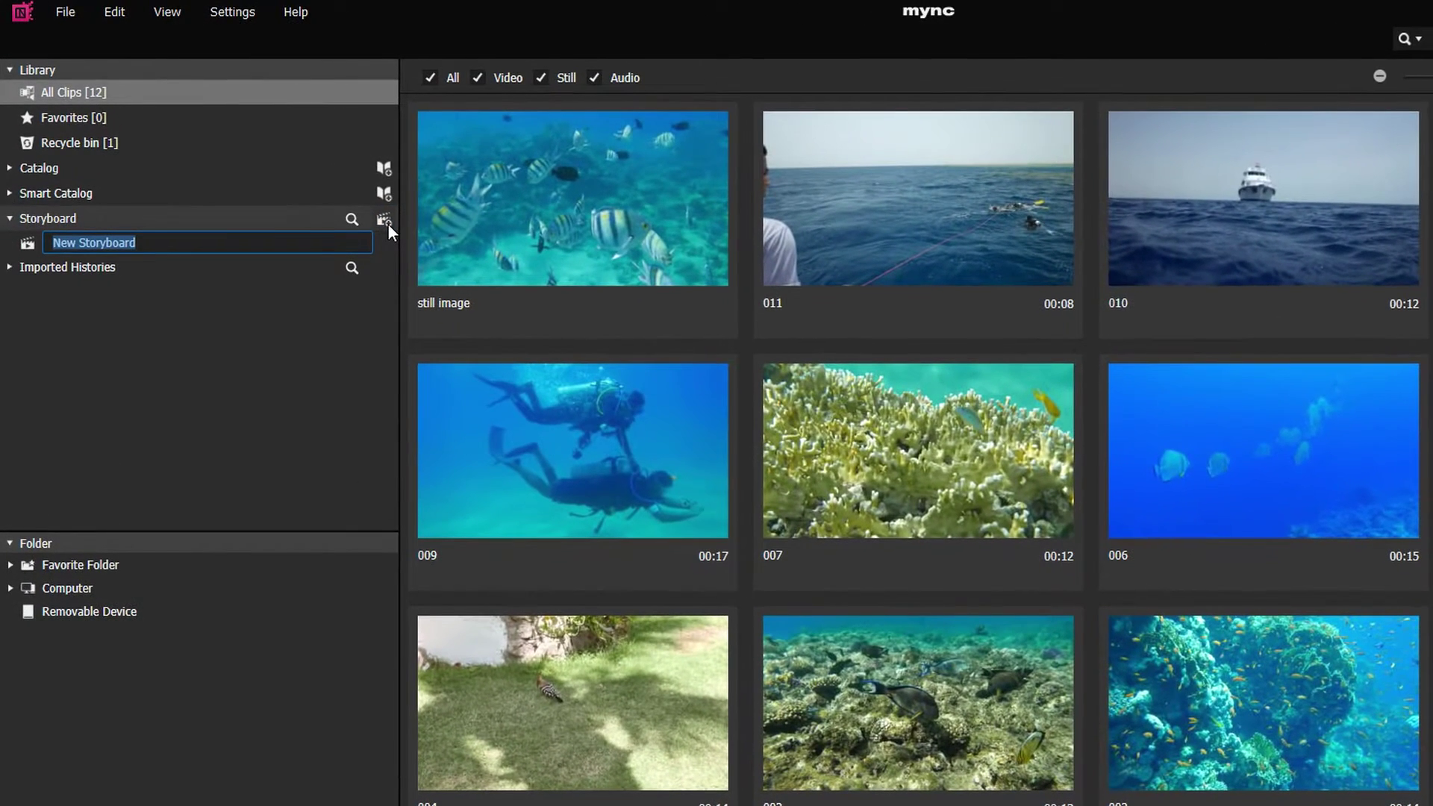
{"action": "type", "text": "My film"}
{"action": "key", "text": "Return"}
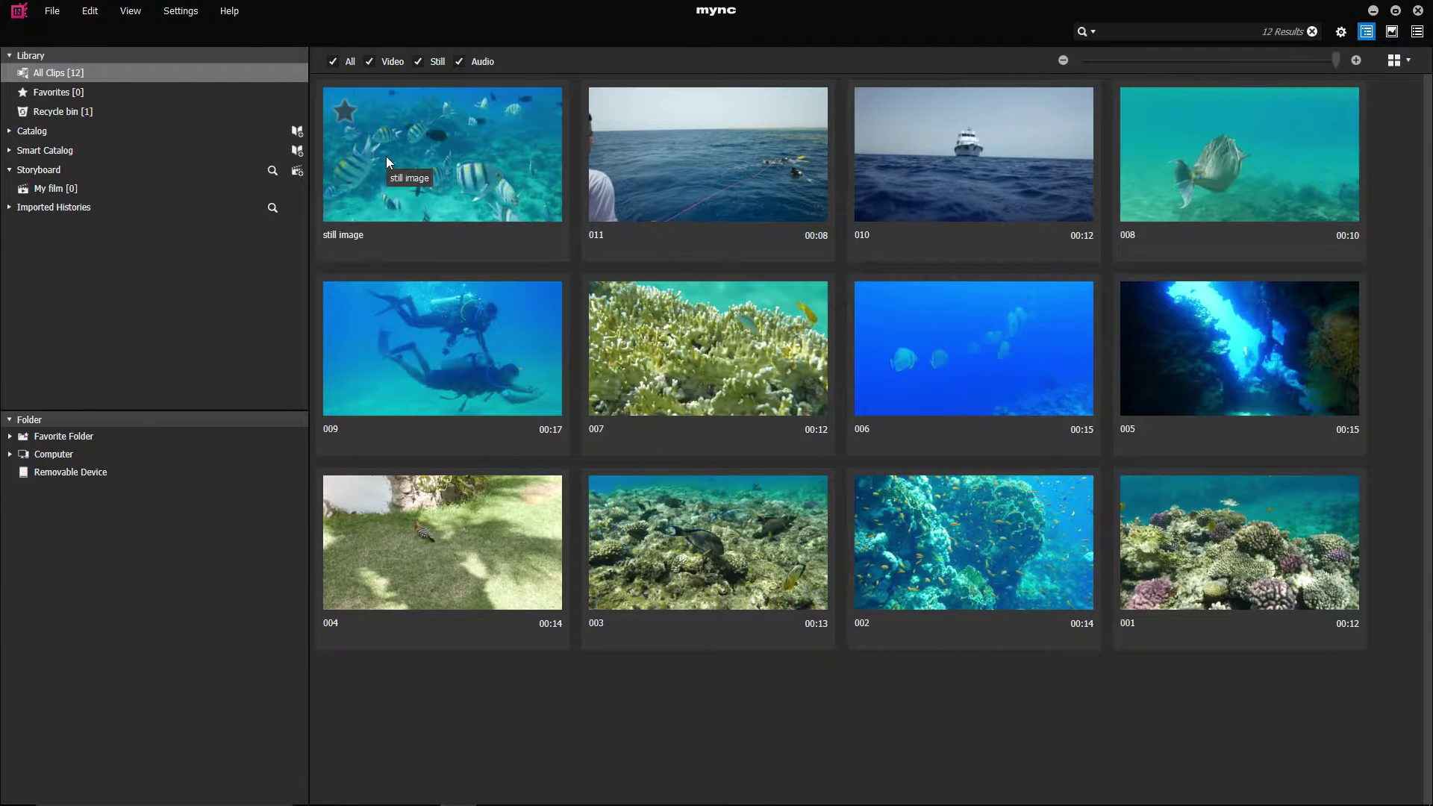
- Add the still image and clips 009, 007, 005 and 001 to My film
{"action": "left_click", "coordinate": [387, 155]}
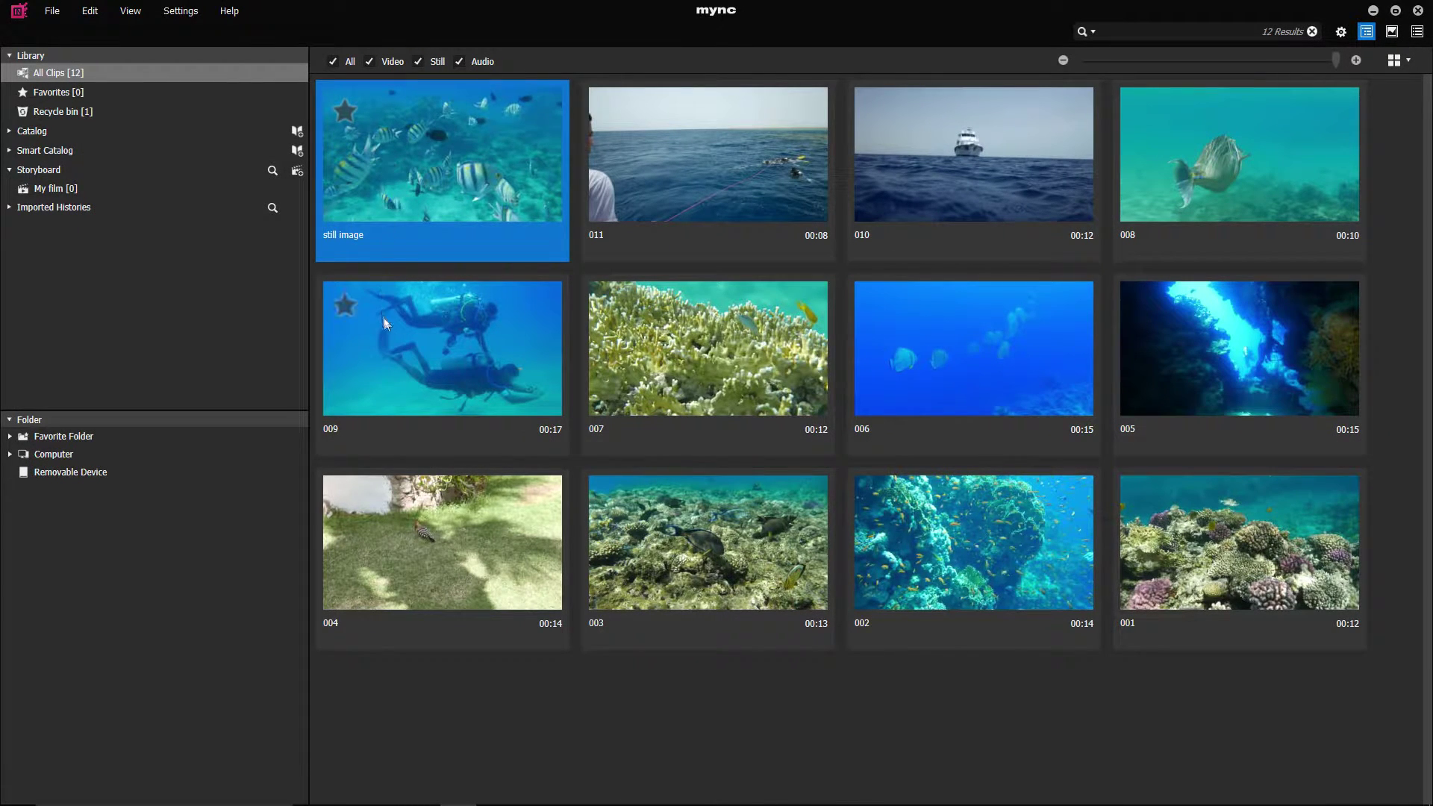
{"action": "left_click", "coordinate": [408, 339], "text": "ctrl"}
{"action": "left_click", "coordinate": [670, 362], "text": "ctrl"}
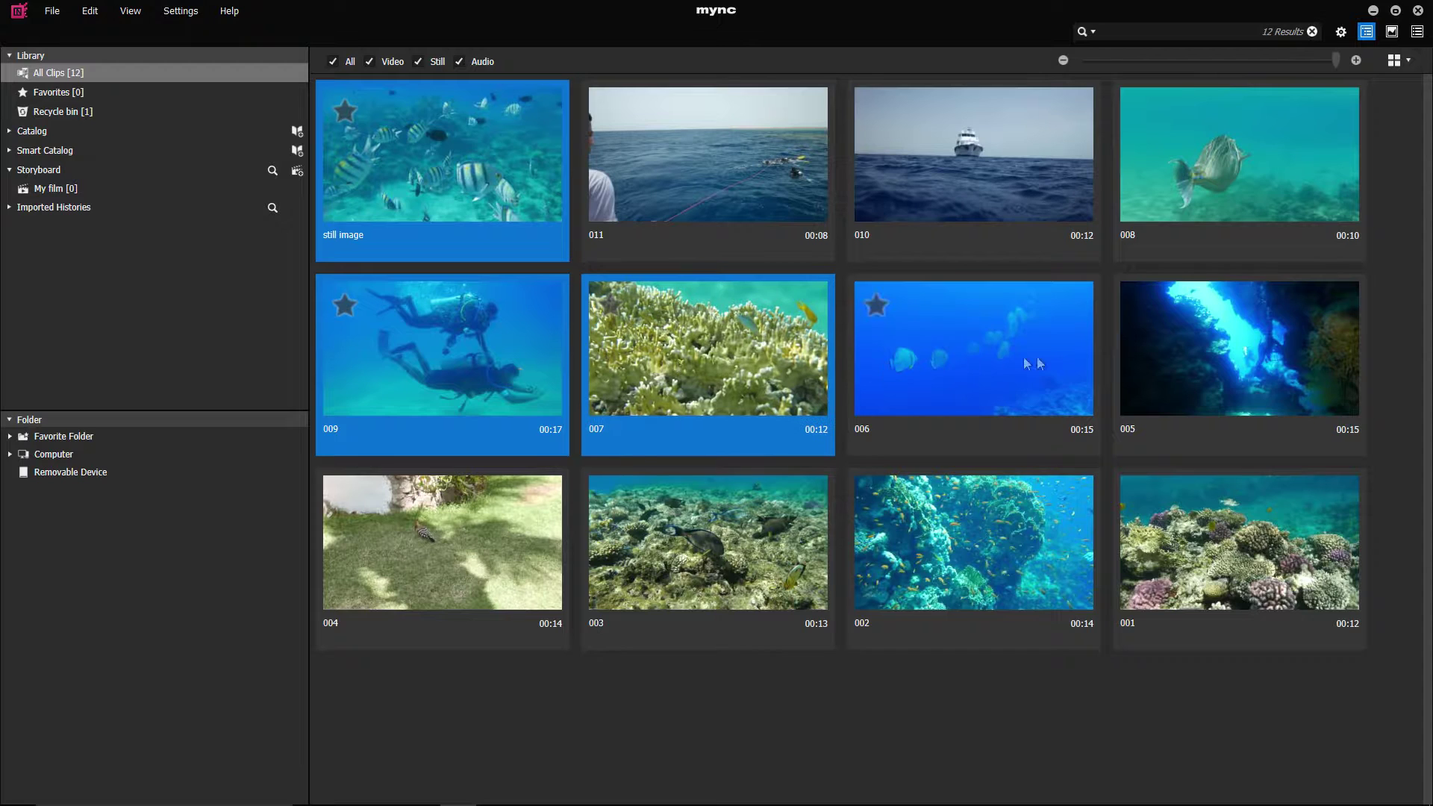
{"action": "left_click", "coordinate": [1184, 358], "text": "ctrl"}
{"action": "left_click", "coordinate": [1196, 534], "text": "ctrl"}
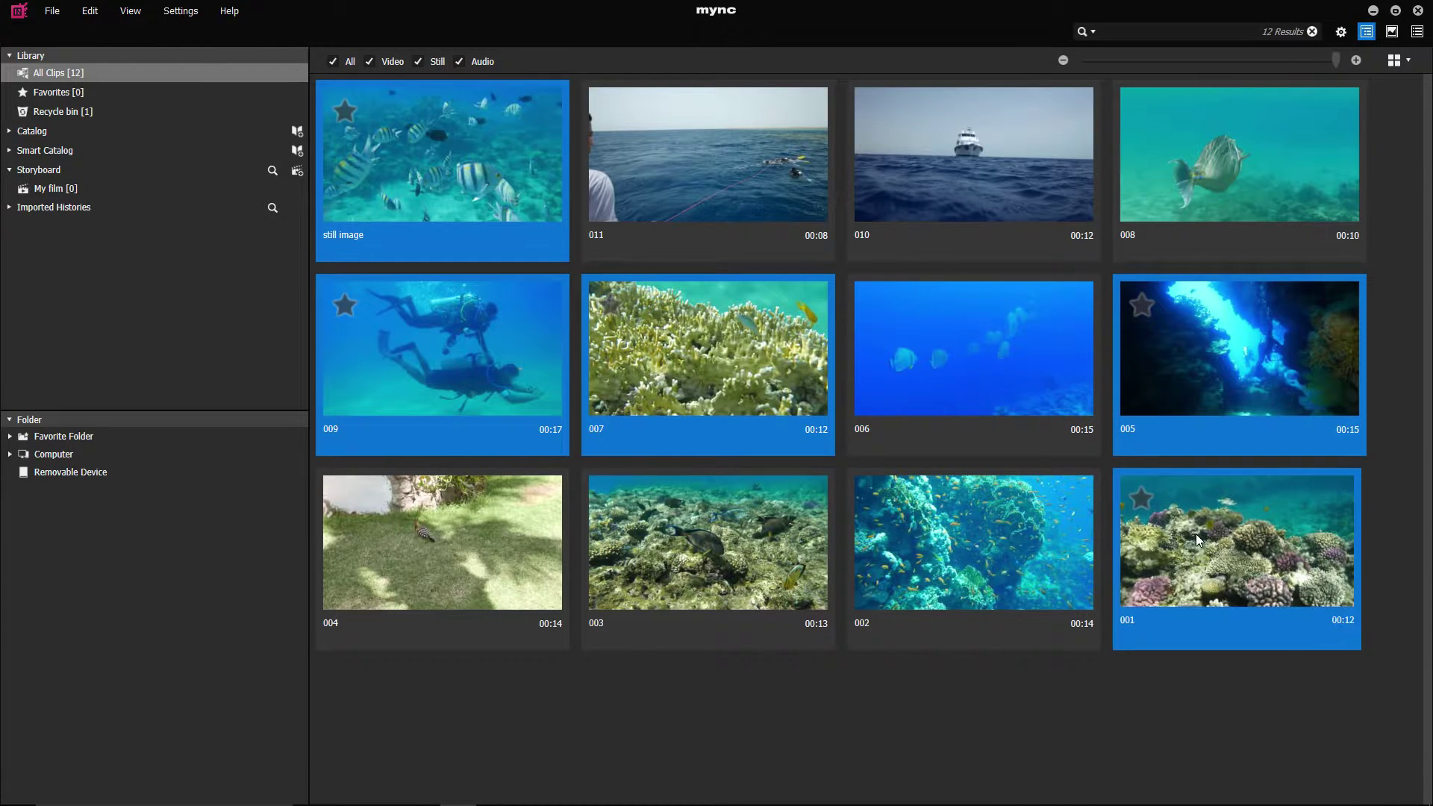
{"action": "left_click_drag", "start_coordinate": [1195, 535], "coordinate": [72, 188]}
{"action": "left_click", "coordinate": [71, 188]}
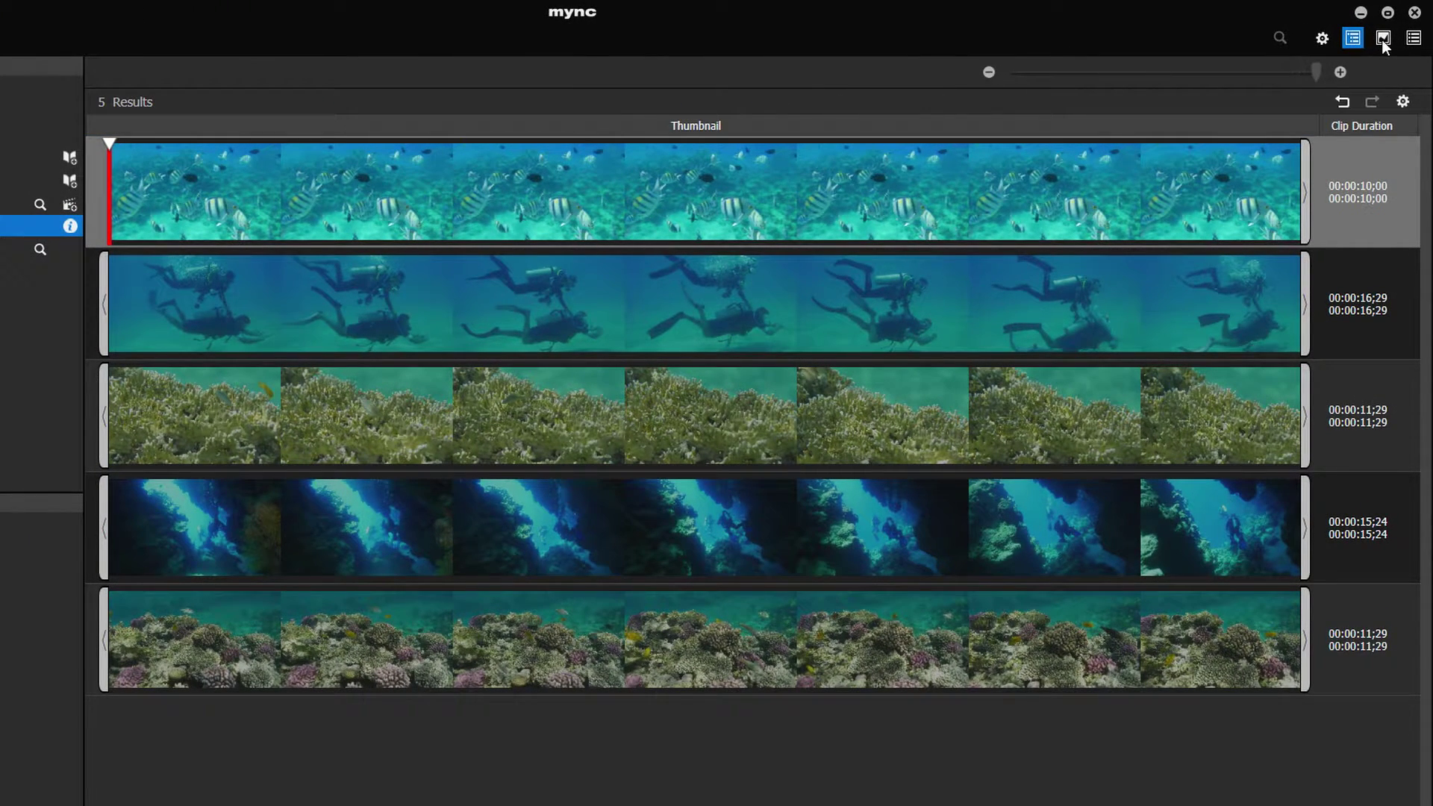
- Show the video preview, move the divers clip to the top, and drag the fish clip downward
{"action": "left_click", "coordinate": [1382, 38]}
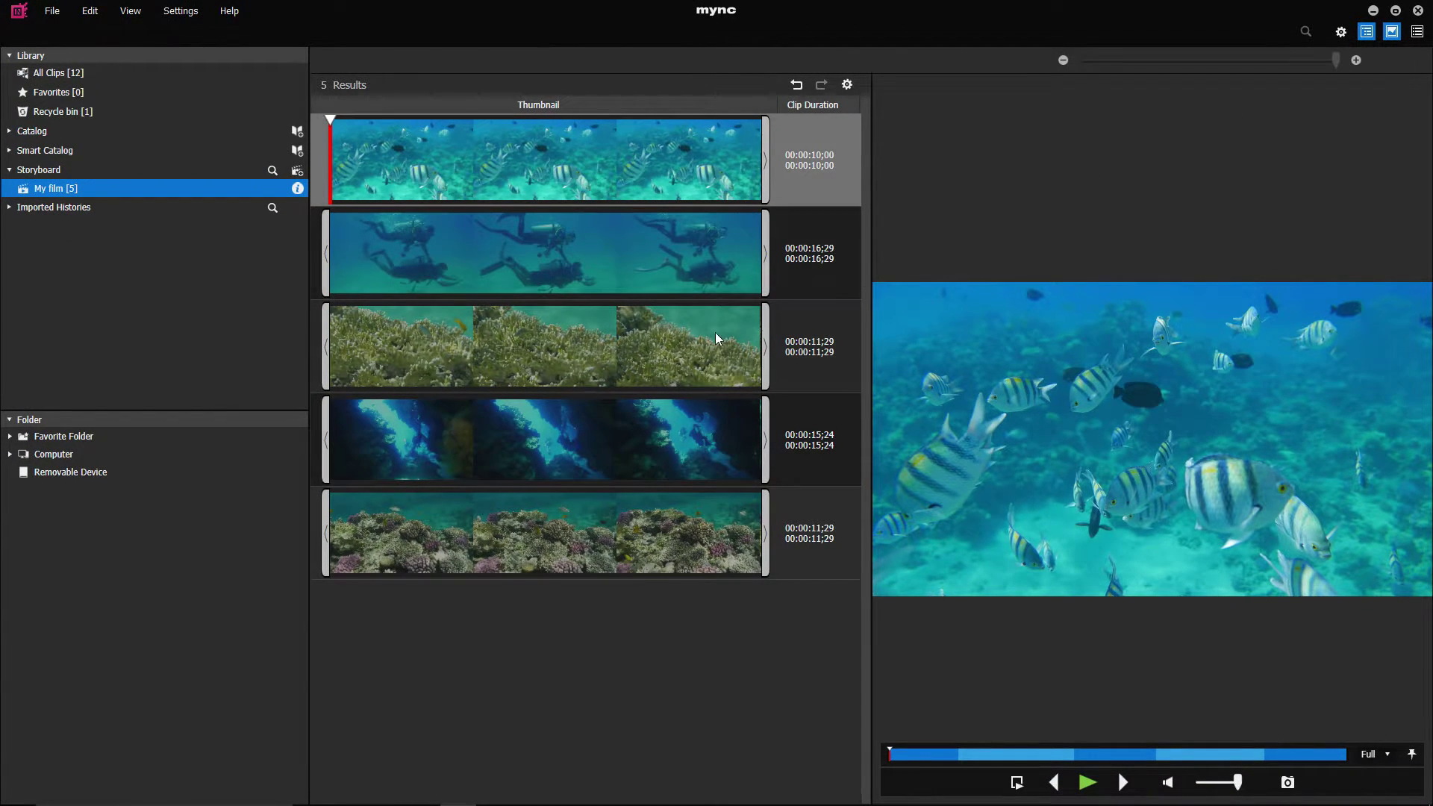
{"action": "left_click_drag", "start_coordinate": [703, 280], "coordinate": [701, 180]}
{"action": "left_click_drag", "start_coordinate": [678, 258], "coordinate": [673, 442]}
- Trim the divers clip to 00:00:11;01 and the fish clip to 00:00:03;11
{"action": "left_click", "coordinate": [660, 181]}
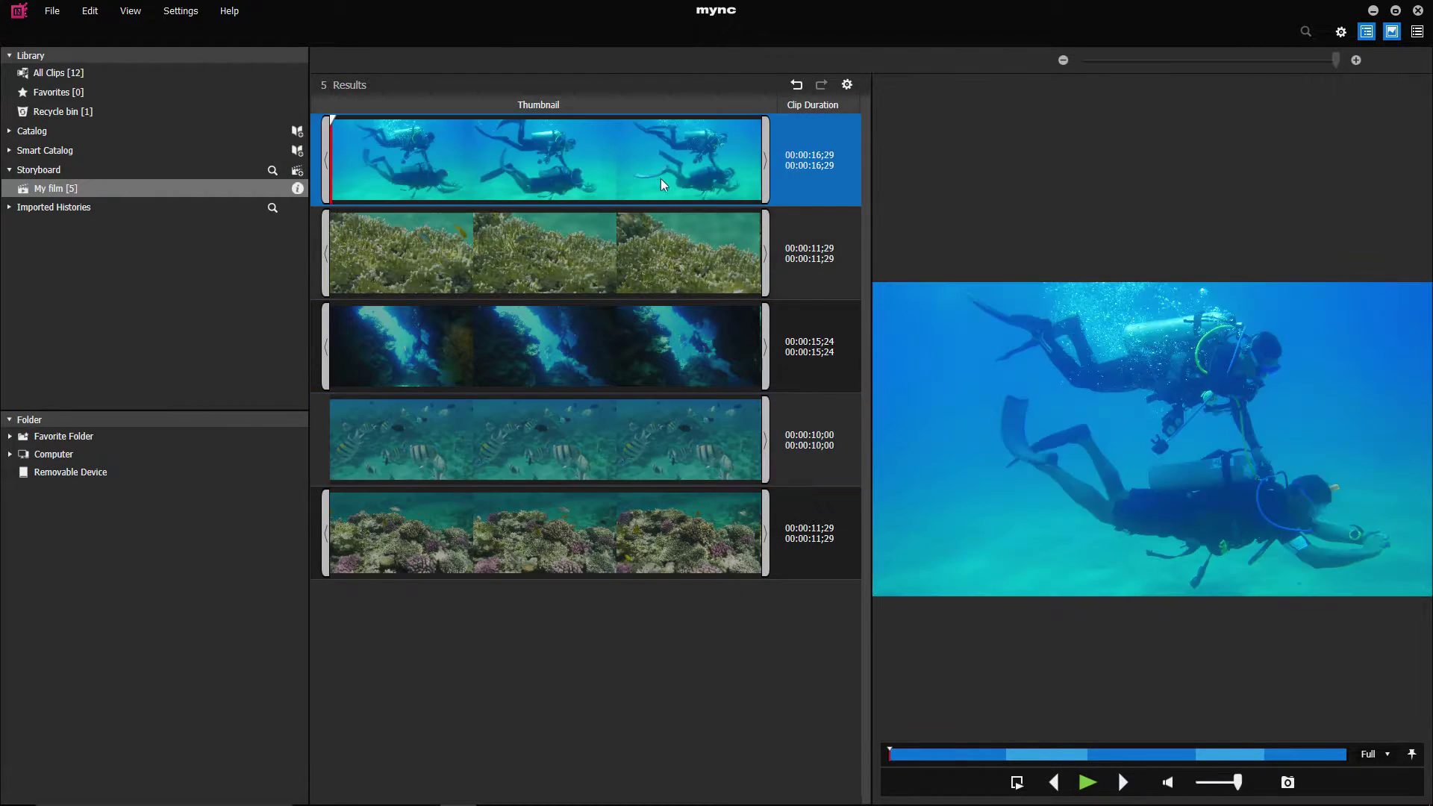
{"action": "left_click", "coordinate": [1086, 784]}
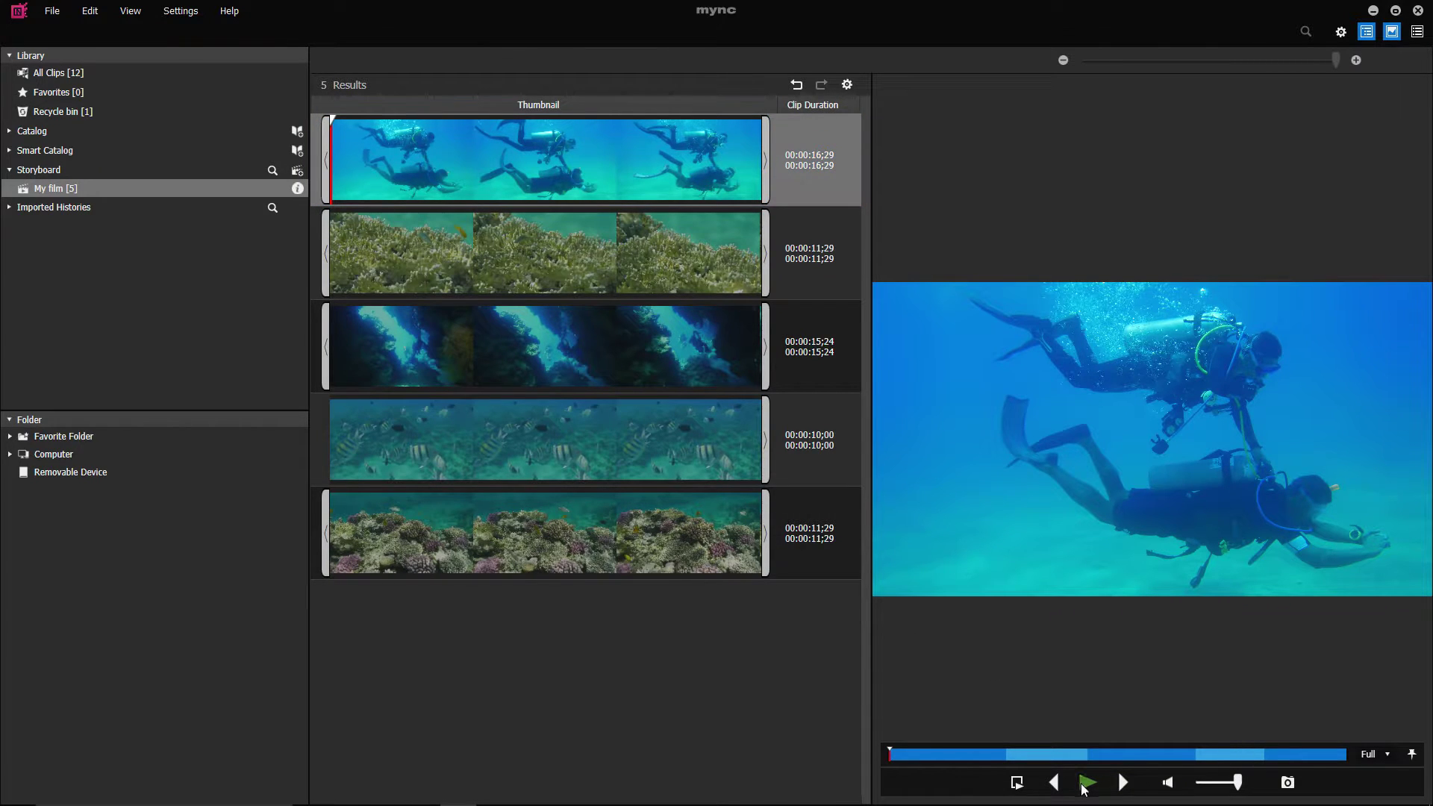
{"action": "left_click", "coordinate": [1084, 785]}
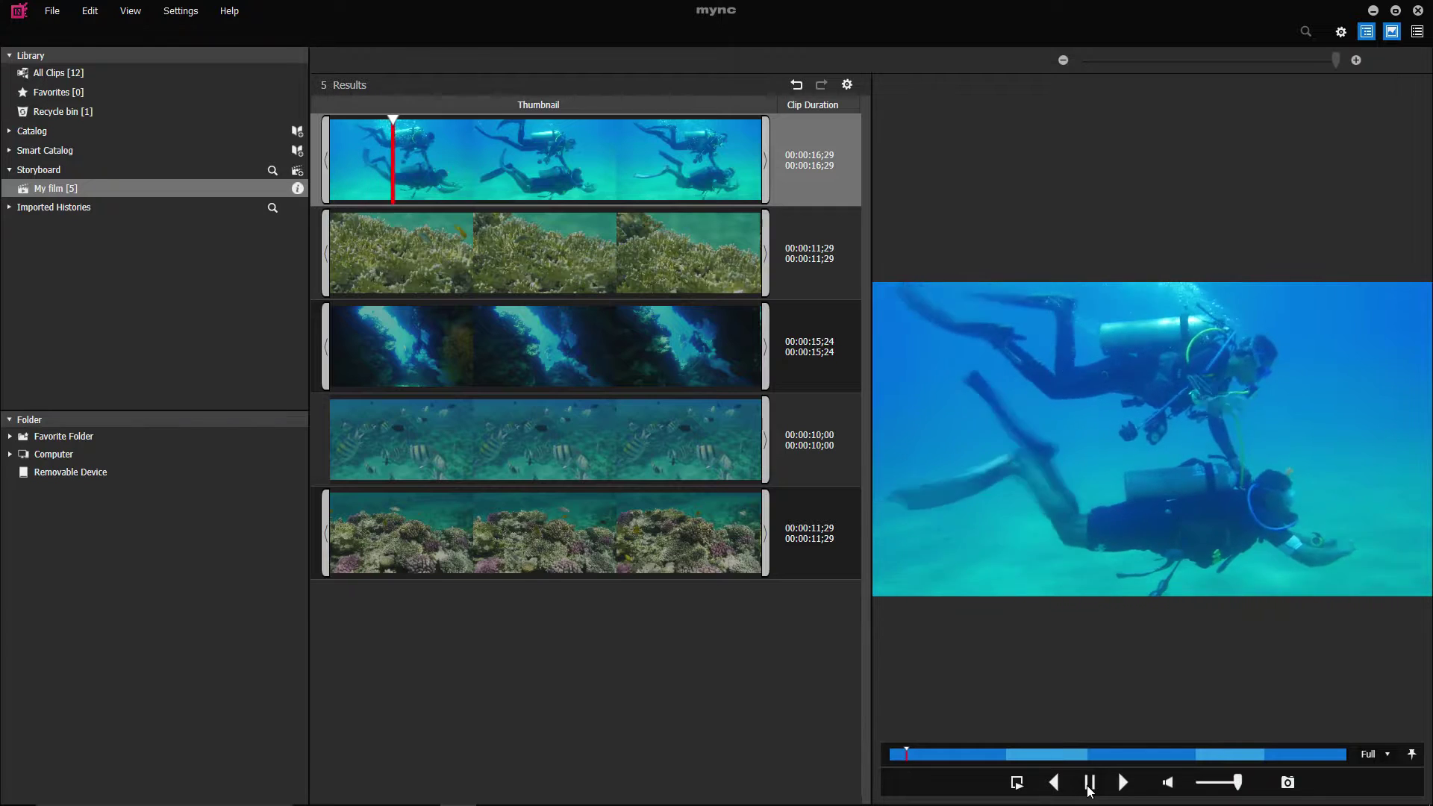
{"action": "left_click", "coordinate": [1087, 784]}
{"action": "left_click_drag", "start_coordinate": [328, 156], "coordinate": [409, 153]}
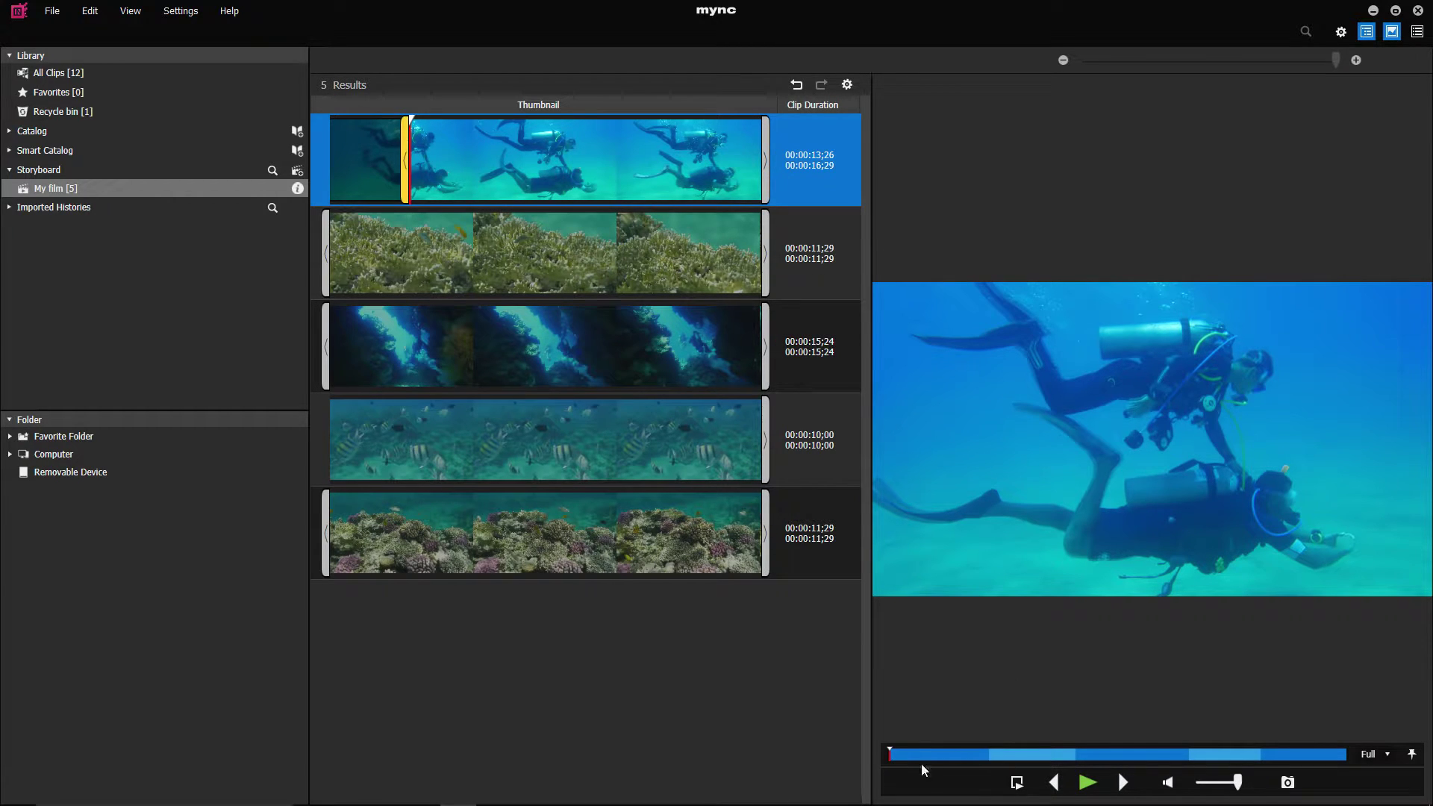
{"action": "left_click_drag", "start_coordinate": [892, 748], "coordinate": [969, 749]}
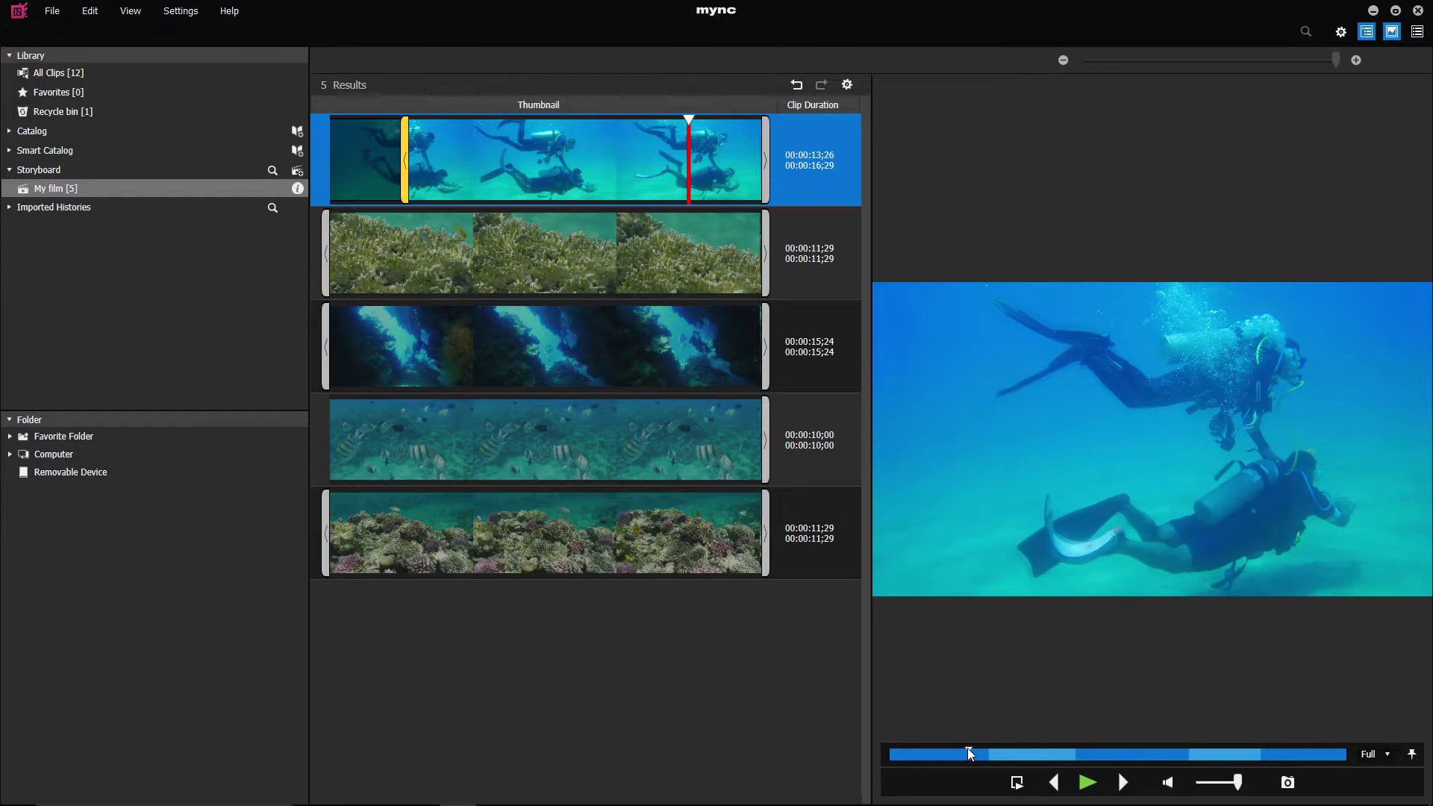
{"action": "key", "text": "o"}
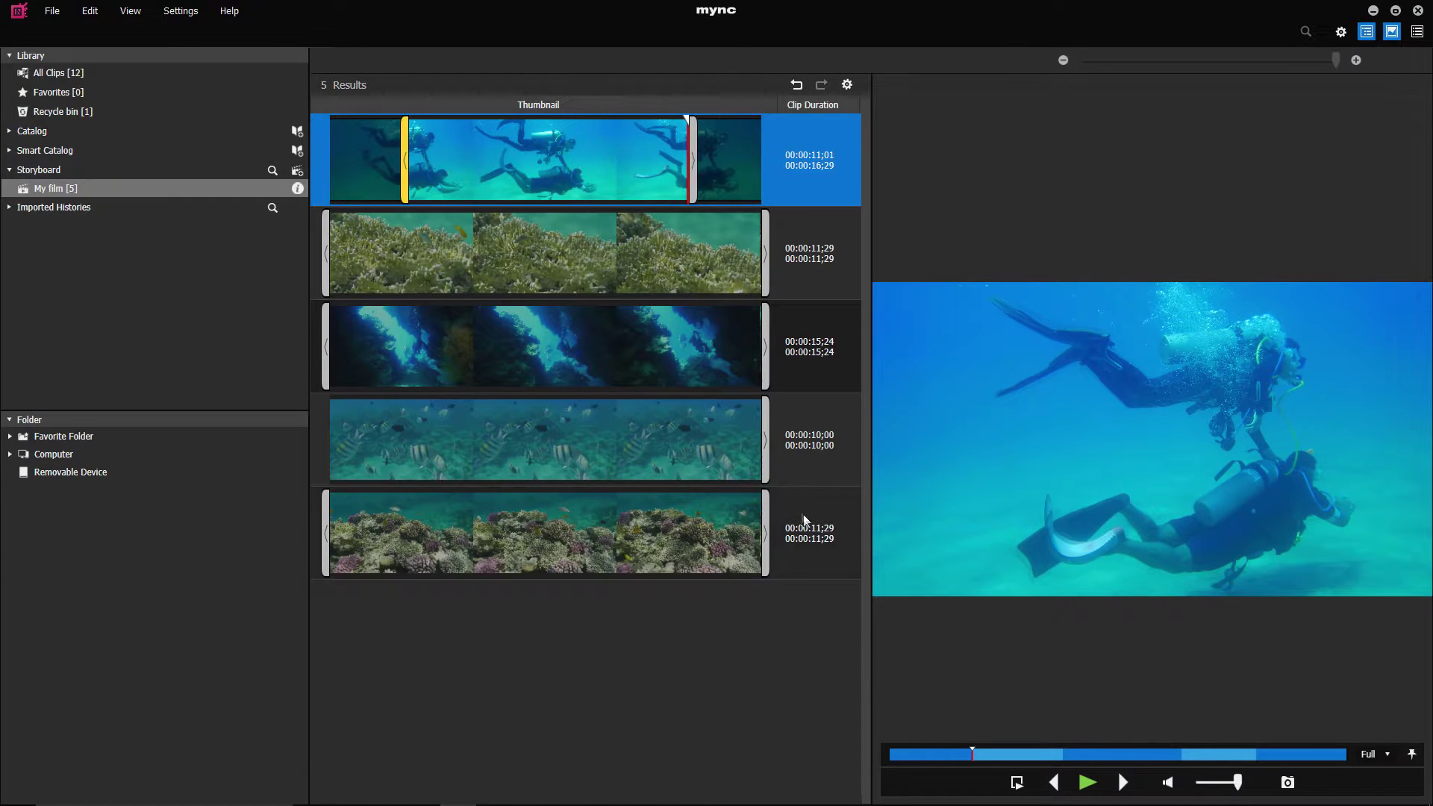
{"action": "left_click_drag", "start_coordinate": [766, 471], "coordinate": [482, 466]}
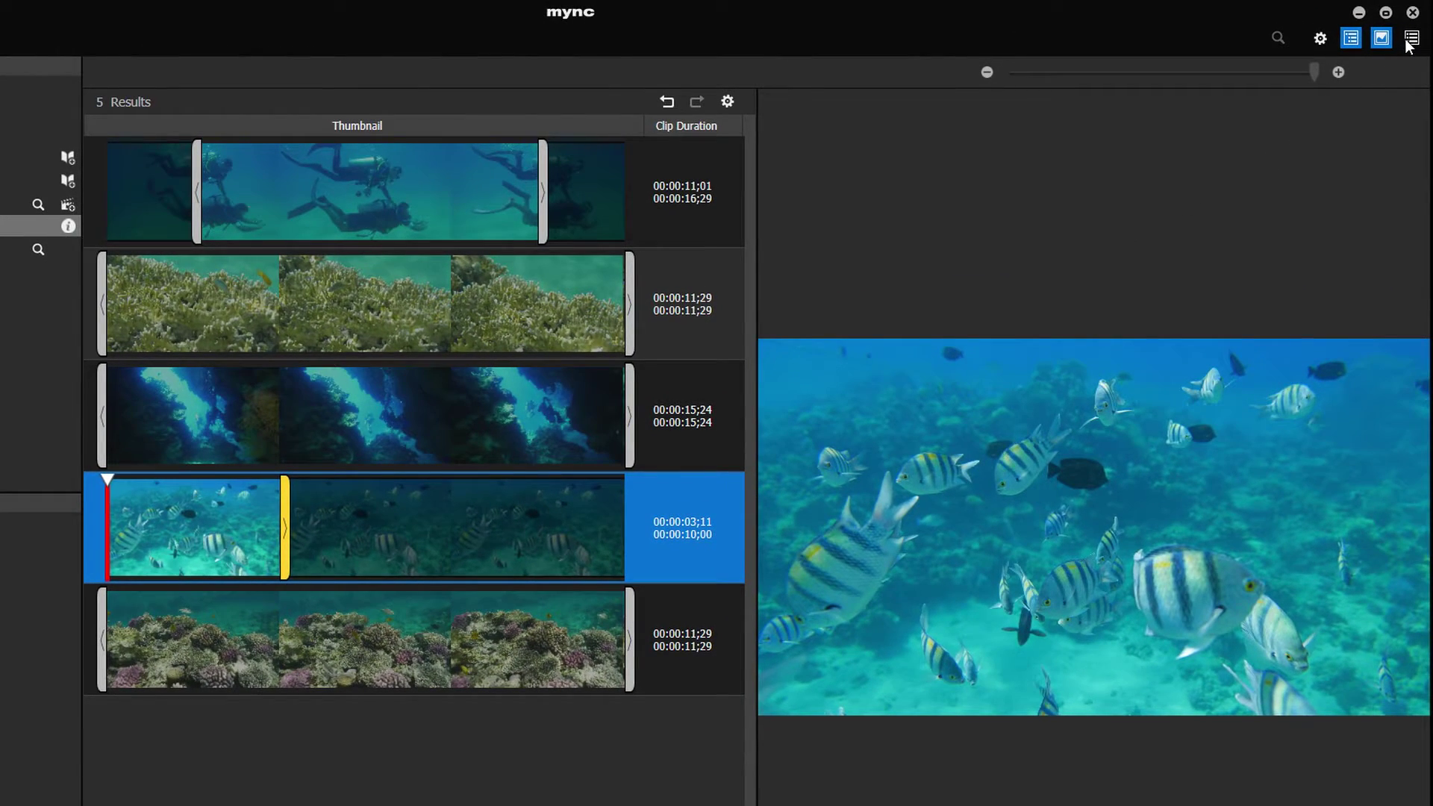
- Set My film's video format to HD 25/50fps, 1920 x 1080 25p
{"action": "left_click", "coordinate": [1411, 39]}
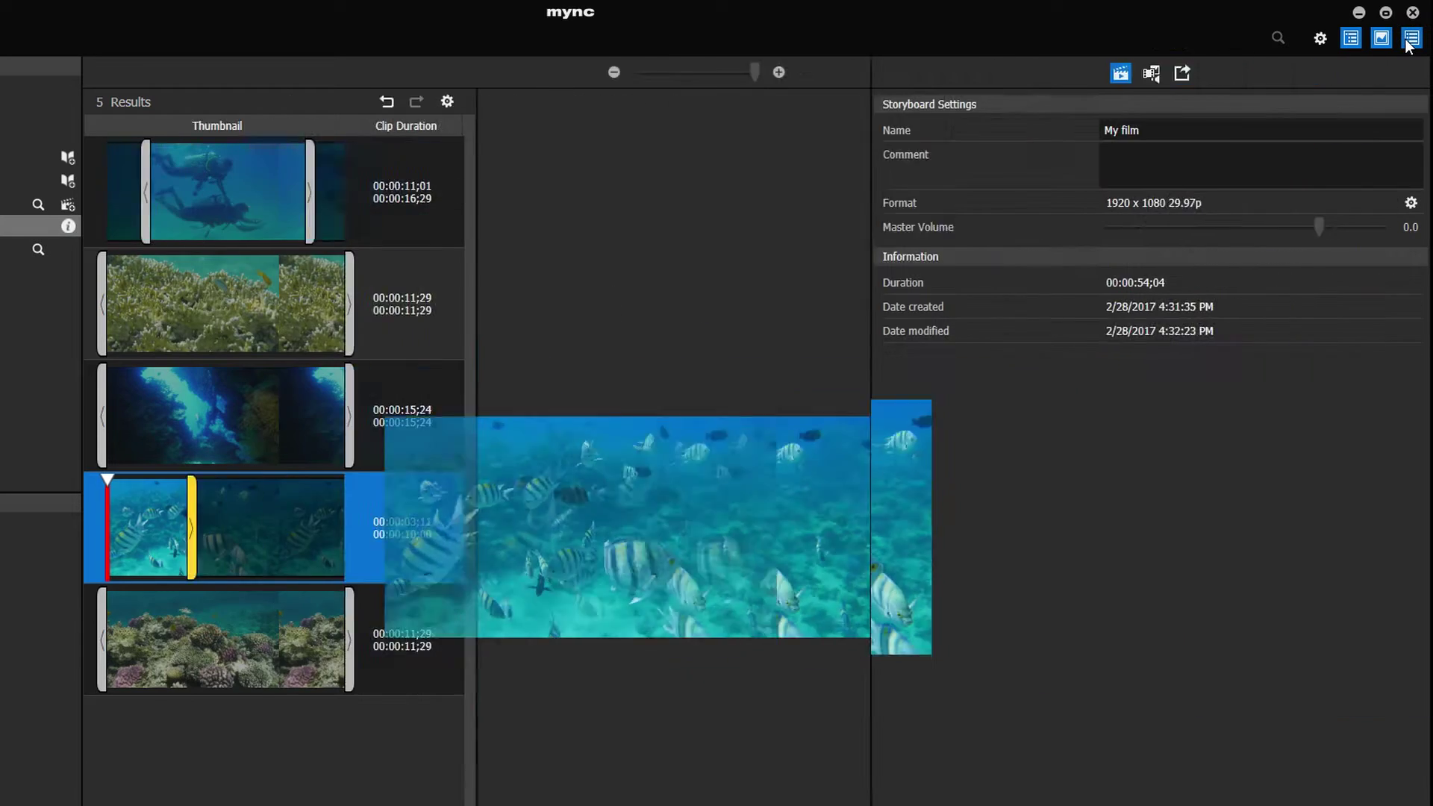
{"action": "left_click", "coordinate": [1411, 205]}
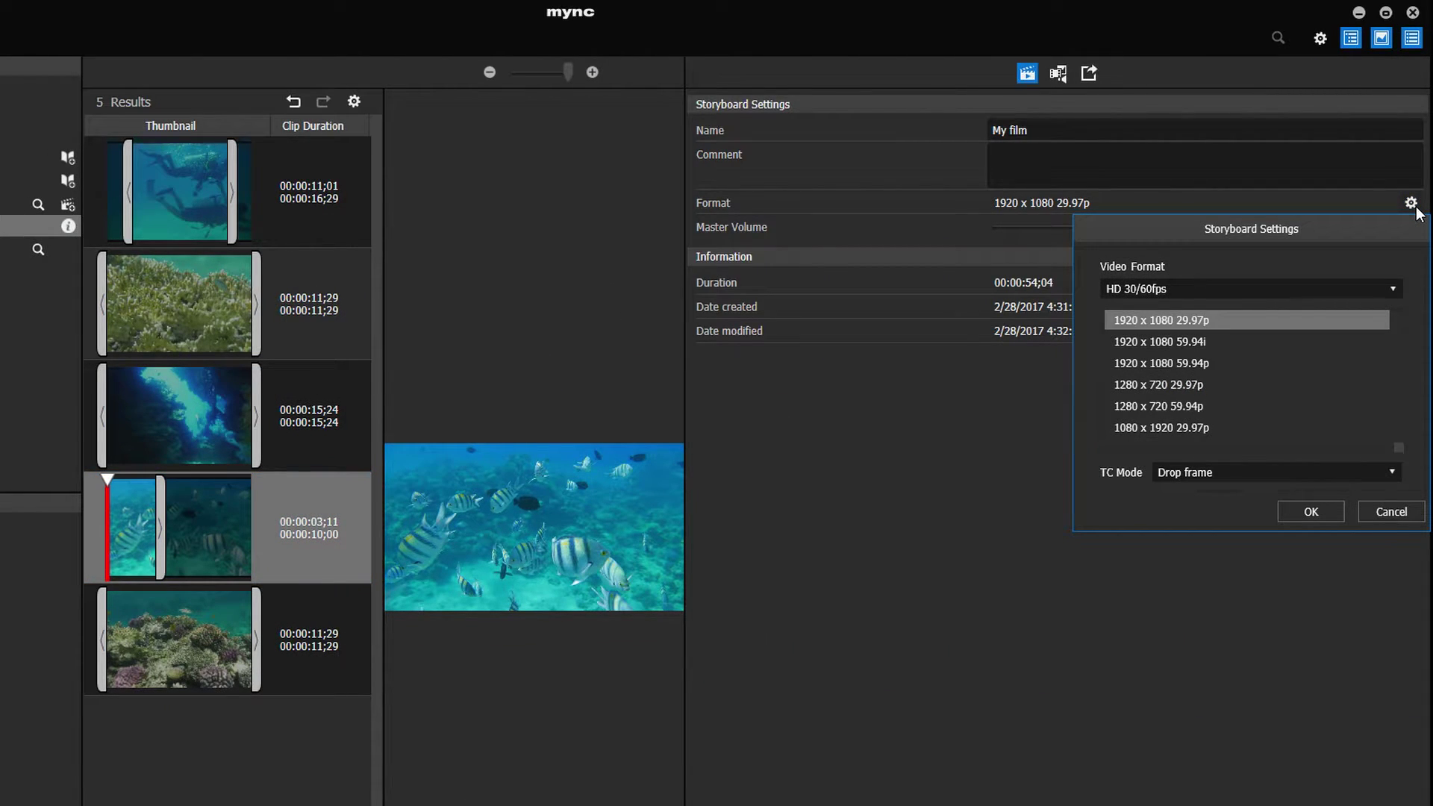
{"action": "left_click", "coordinate": [1390, 288]}
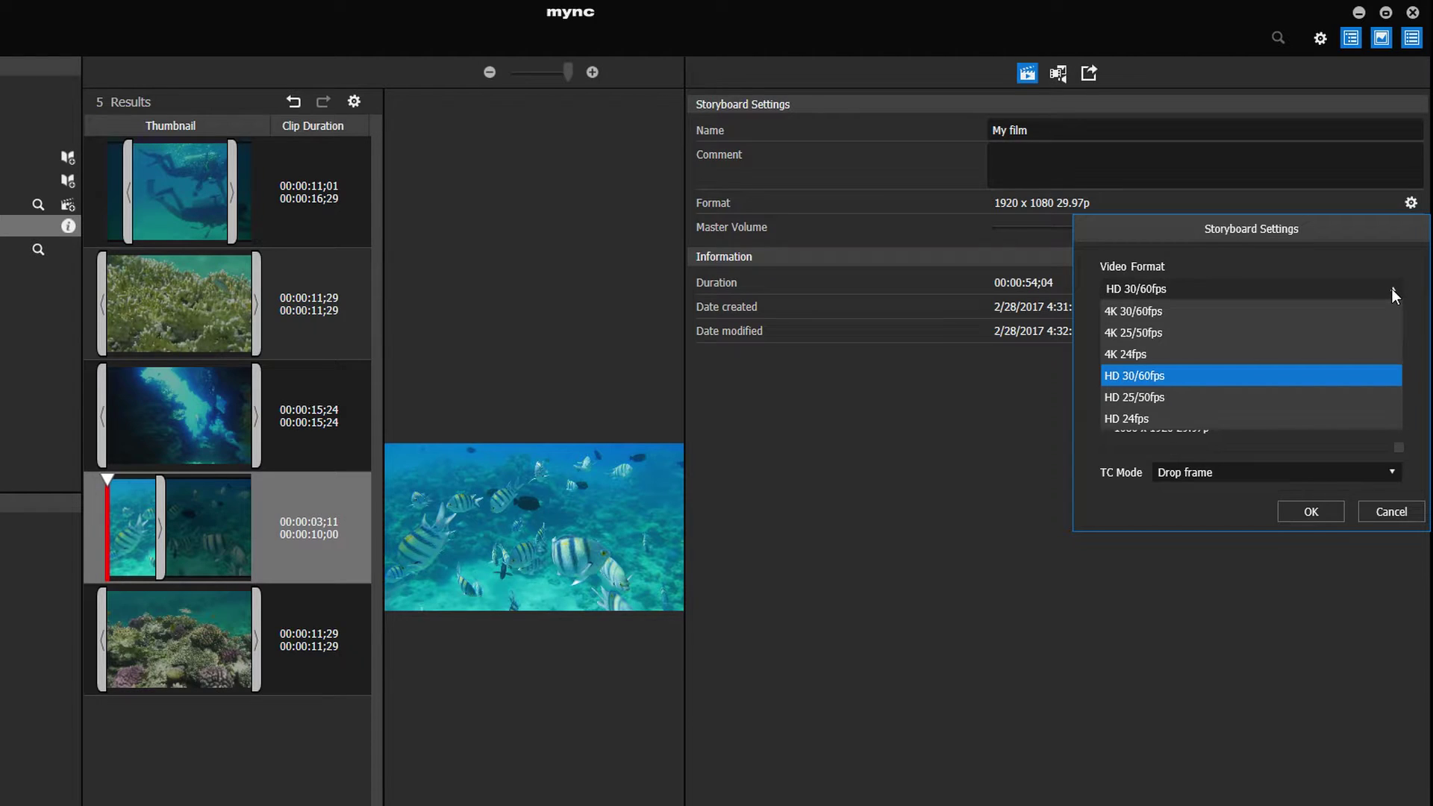
{"action": "left_click", "coordinate": [1347, 397]}
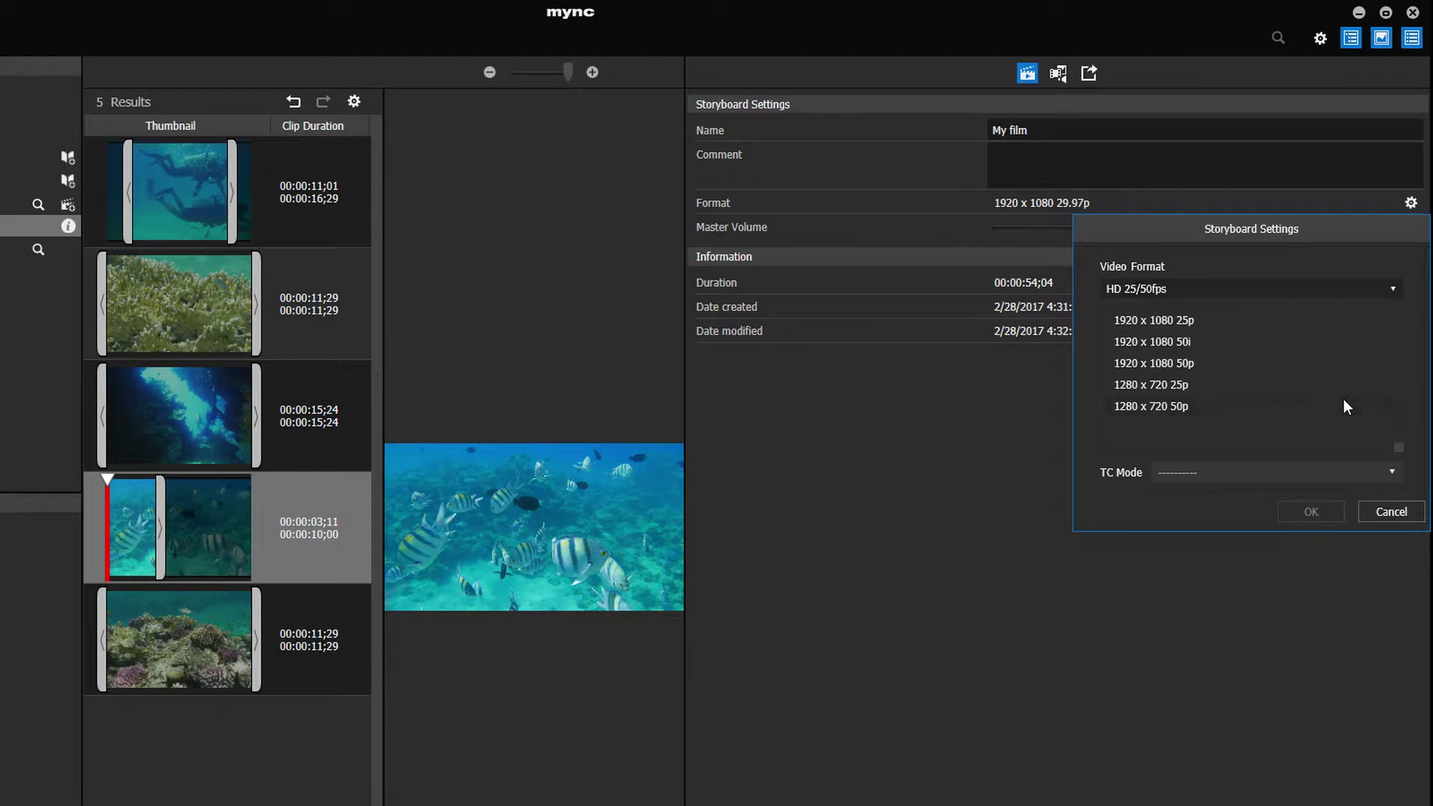
{"action": "left_click", "coordinate": [1182, 323]}
{"action": "left_click", "coordinate": [1326, 511]}
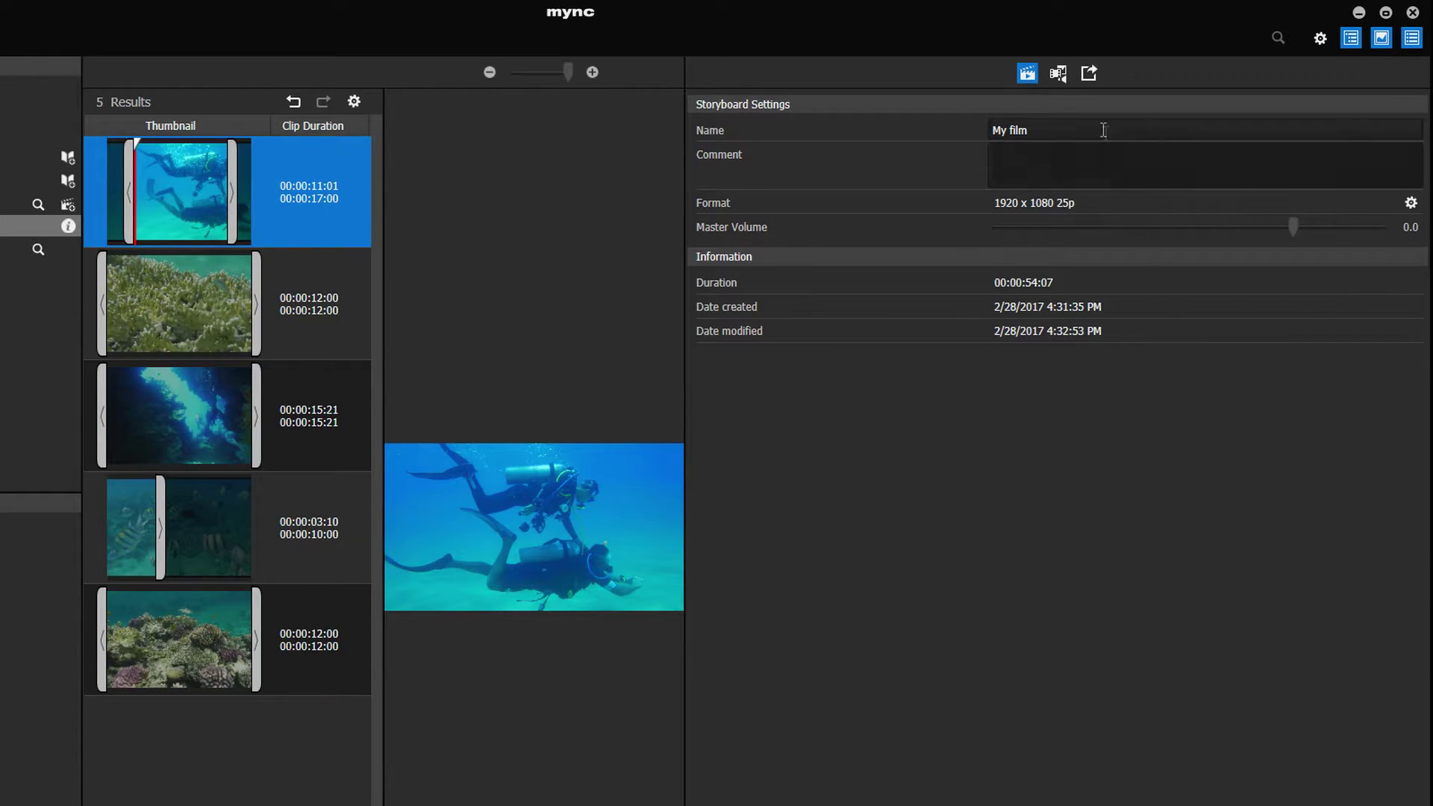
- Export My film at Normal (16.0 Mbps) quality as My film.mp4 on the Desktop
{"action": "left_click", "coordinate": [1094, 78]}
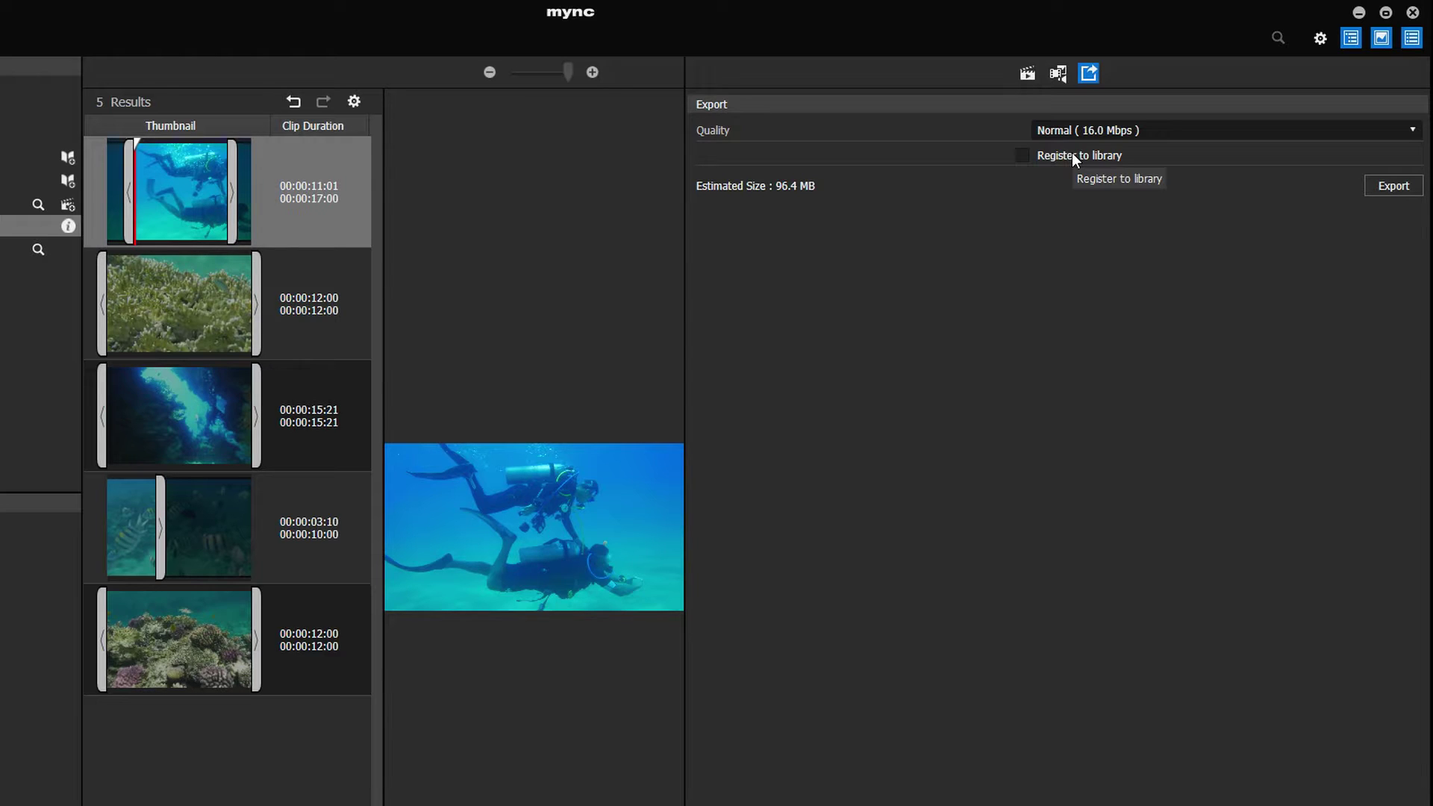
{"action": "left_click", "coordinate": [1393, 187]}
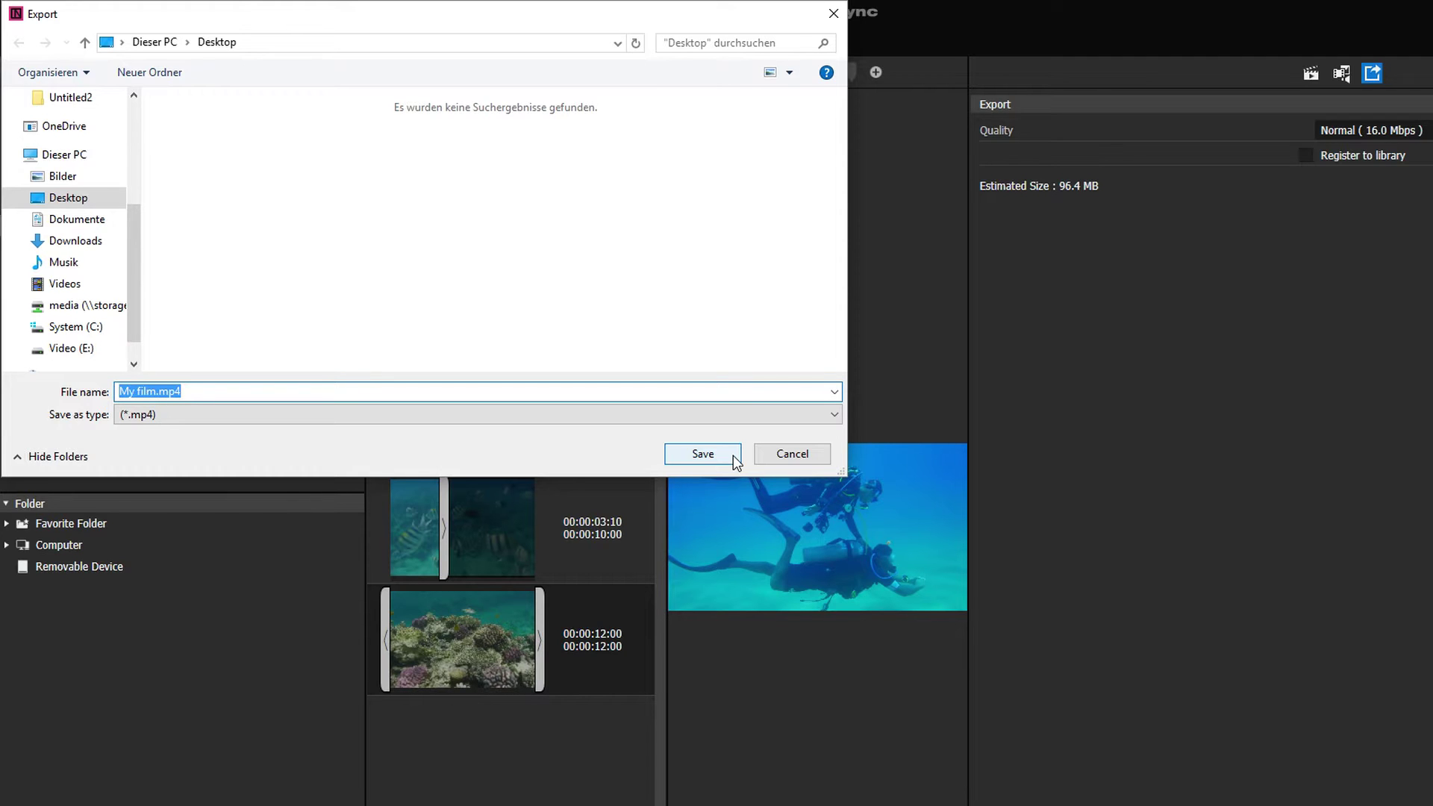
{"action": "left_click", "coordinate": [702, 454]}
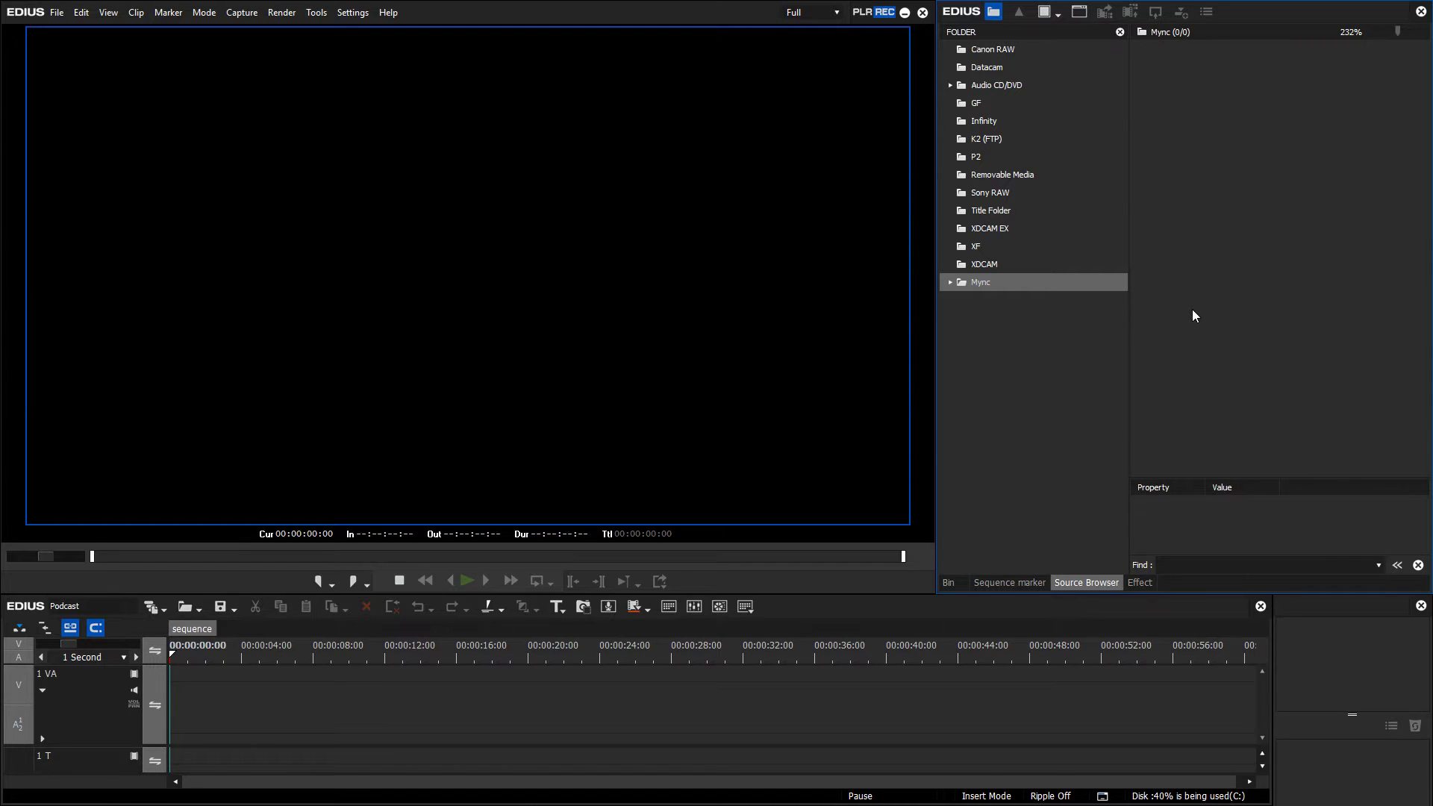
- Locate My film in EDIUS's Mync Storyboard source folder and show it in Mync
{"action": "left_click", "coordinate": [951, 285]}
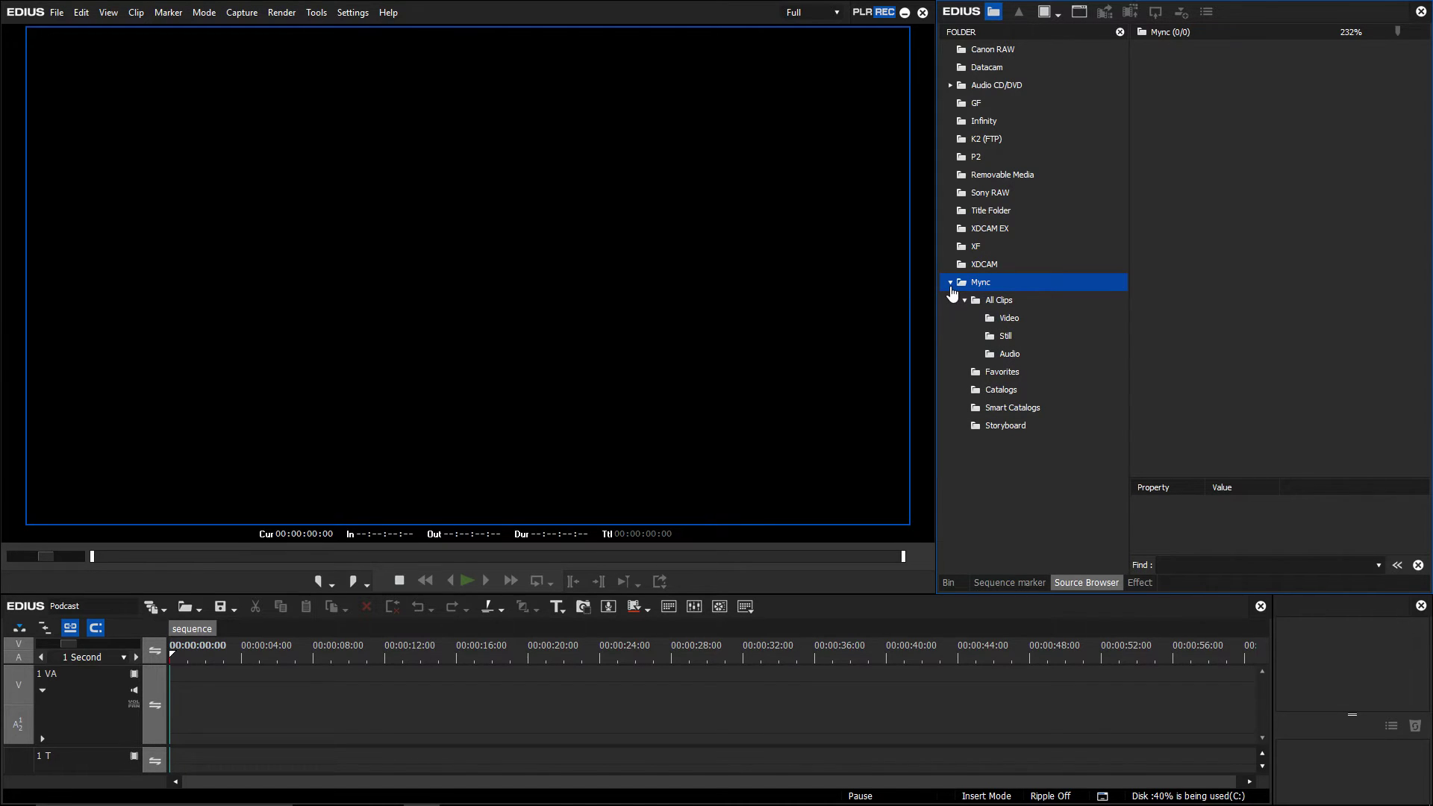
{"action": "left_click", "coordinate": [1001, 427]}
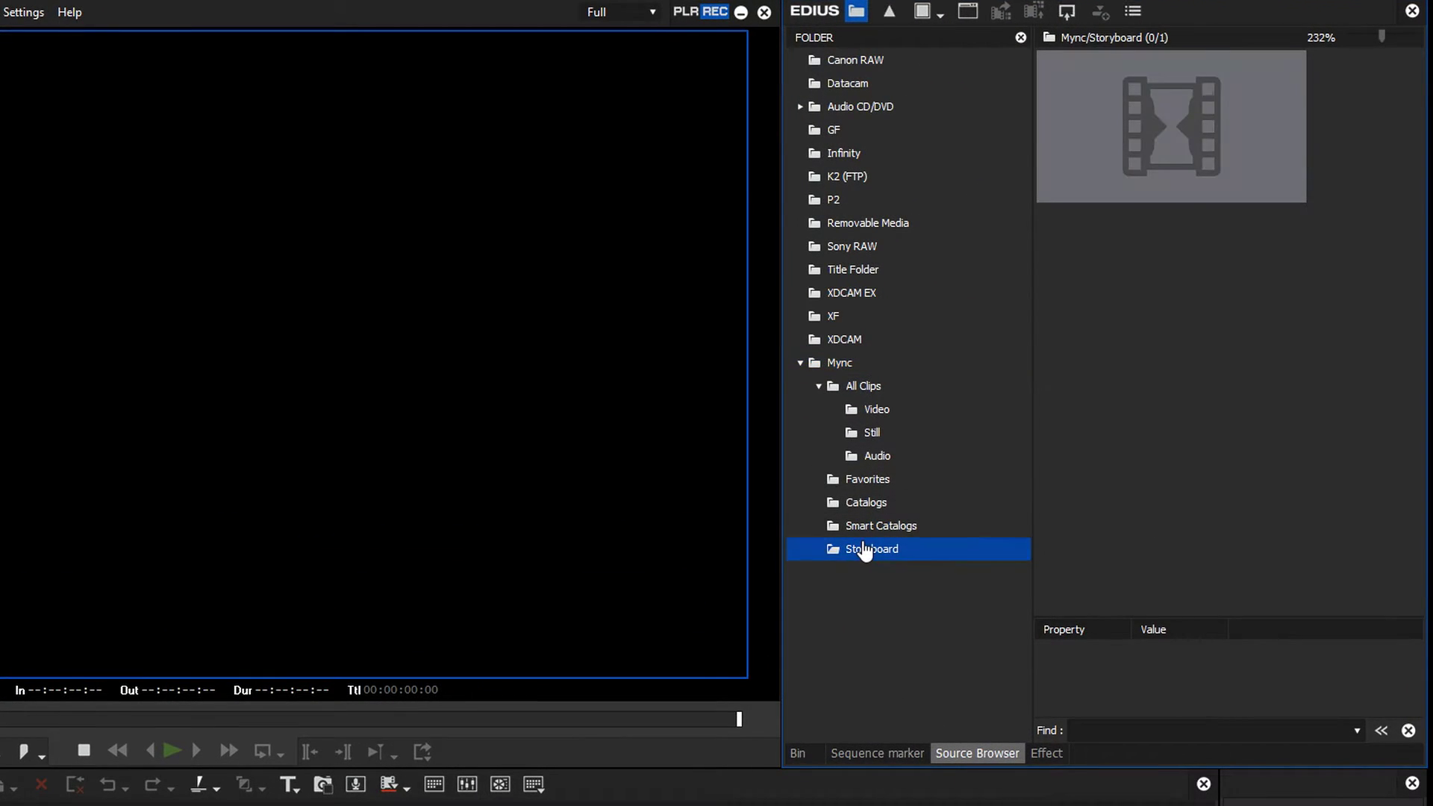
{"action": "right_click", "coordinate": [1104, 188]}
{"action": "left_click", "coordinate": [1167, 314]}
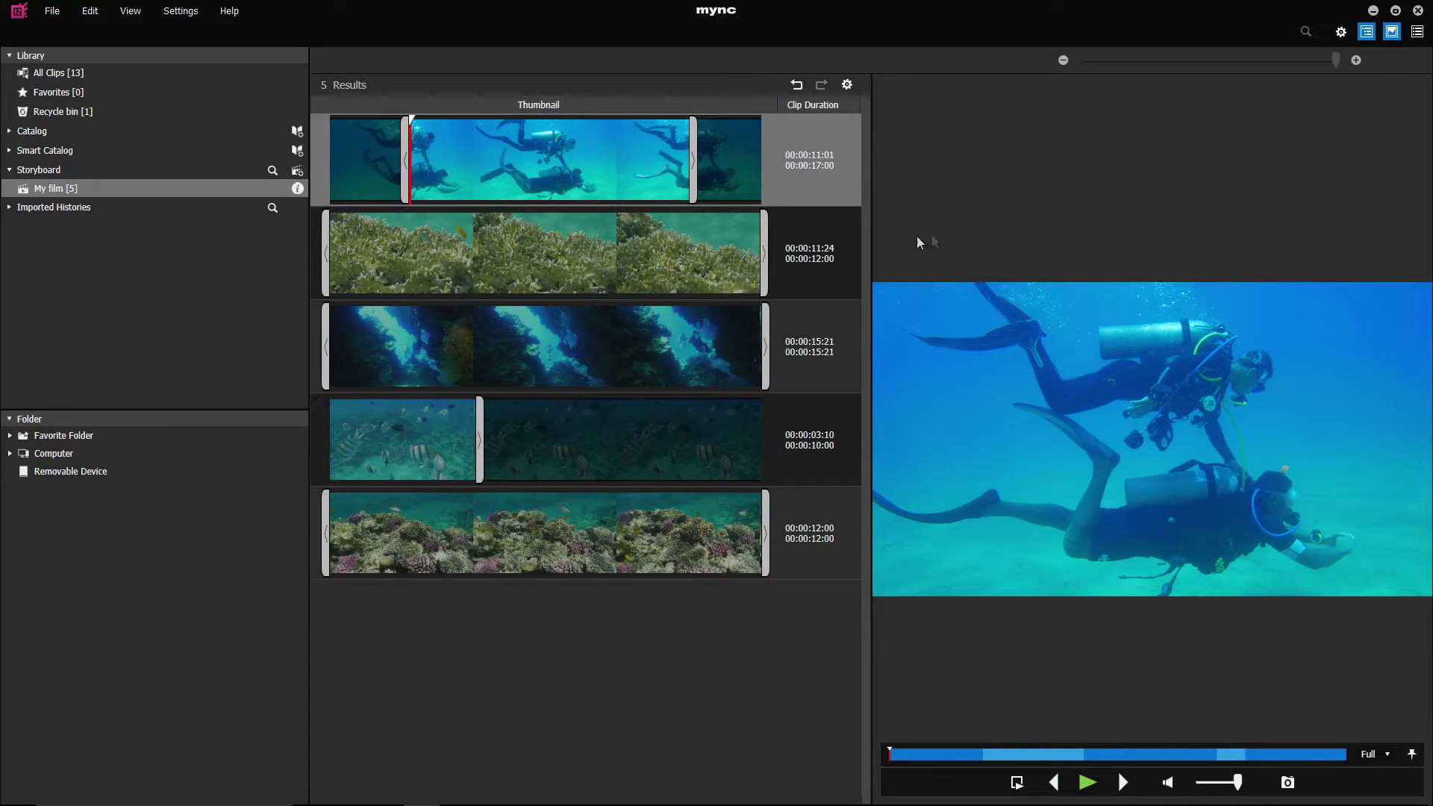
- Move the coral clip above the divers clip at the top of My film
{"action": "left_click_drag", "start_coordinate": [713, 258], "coordinate": [614, 174]}
{"action": "left_click", "coordinate": [567, 168]}
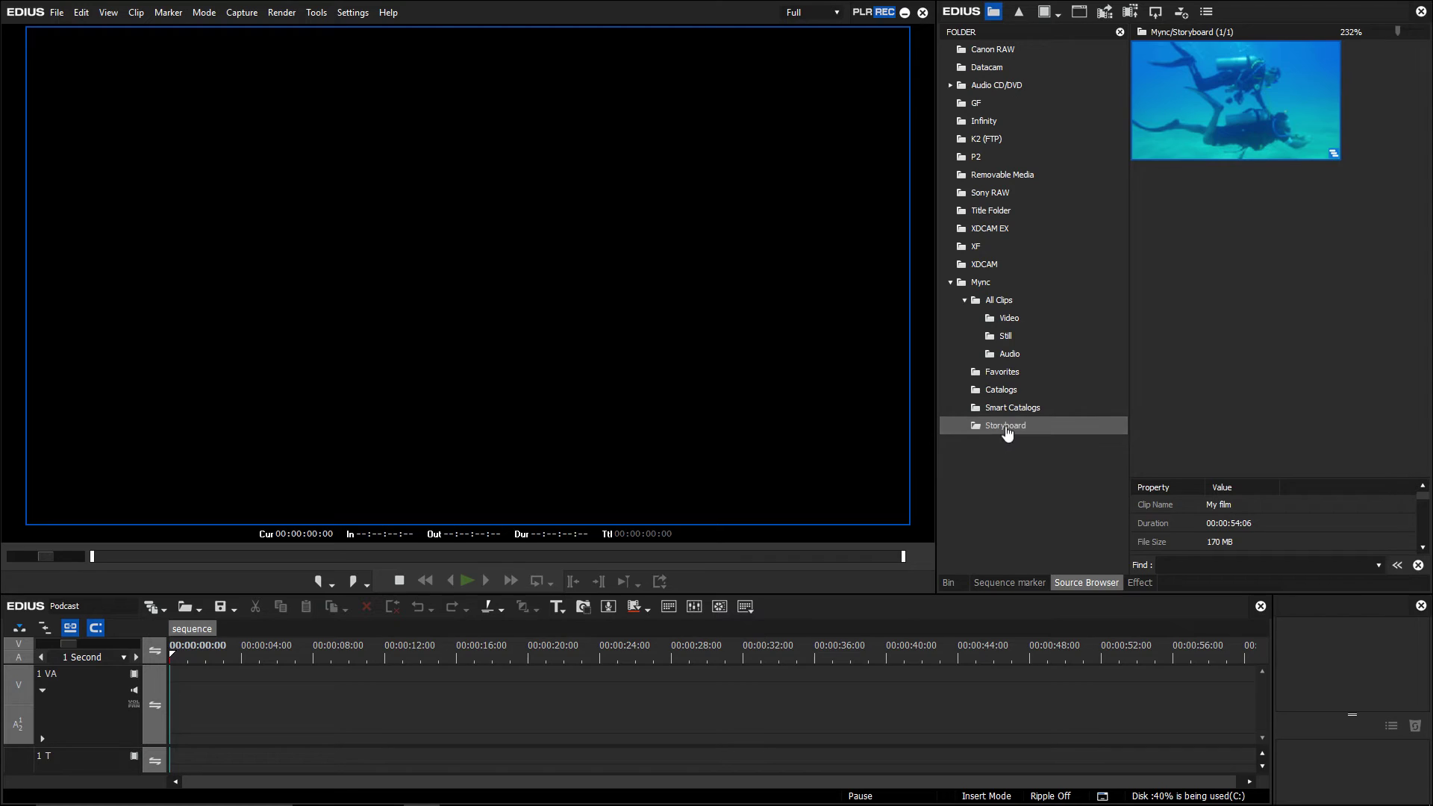
- Refresh the Mync Storyboard folder, then add and transfer My film to the bin
{"action": "right_click", "coordinate": [1007, 431]}
{"action": "left_click", "coordinate": [1039, 465]}
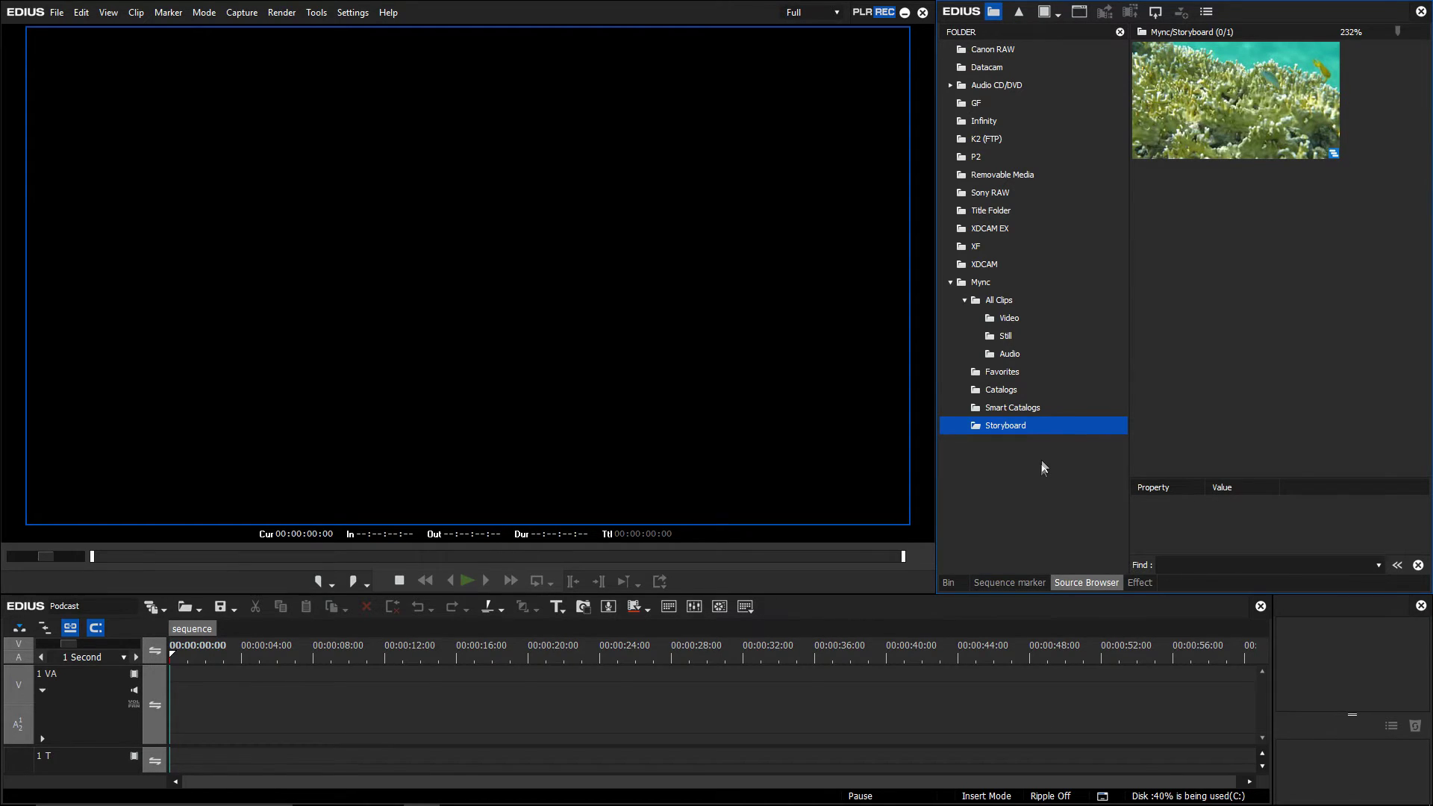
{"action": "left_click", "coordinate": [1219, 141]}
{"action": "right_click", "coordinate": [1219, 140]}
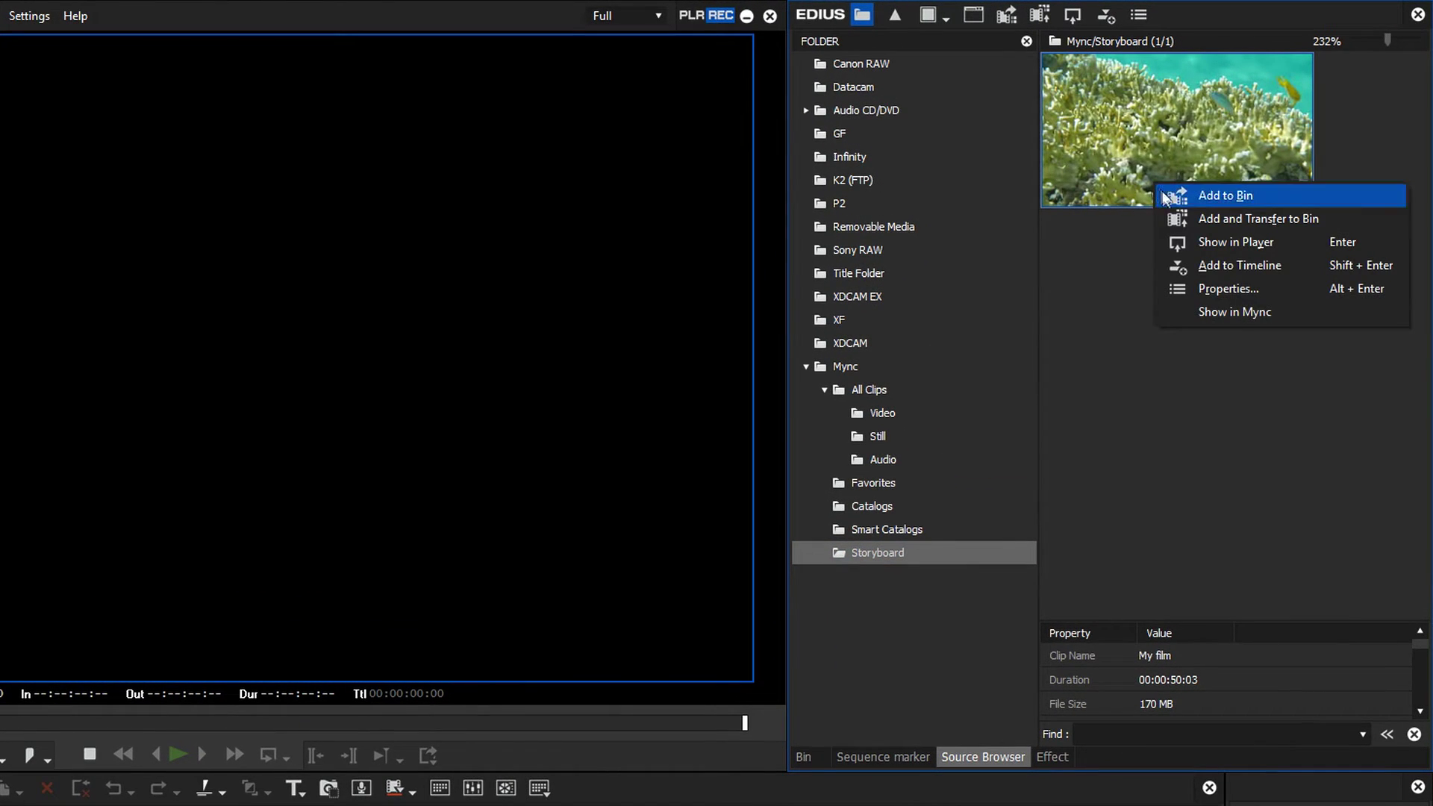
{"action": "left_click", "coordinate": [1193, 223]}
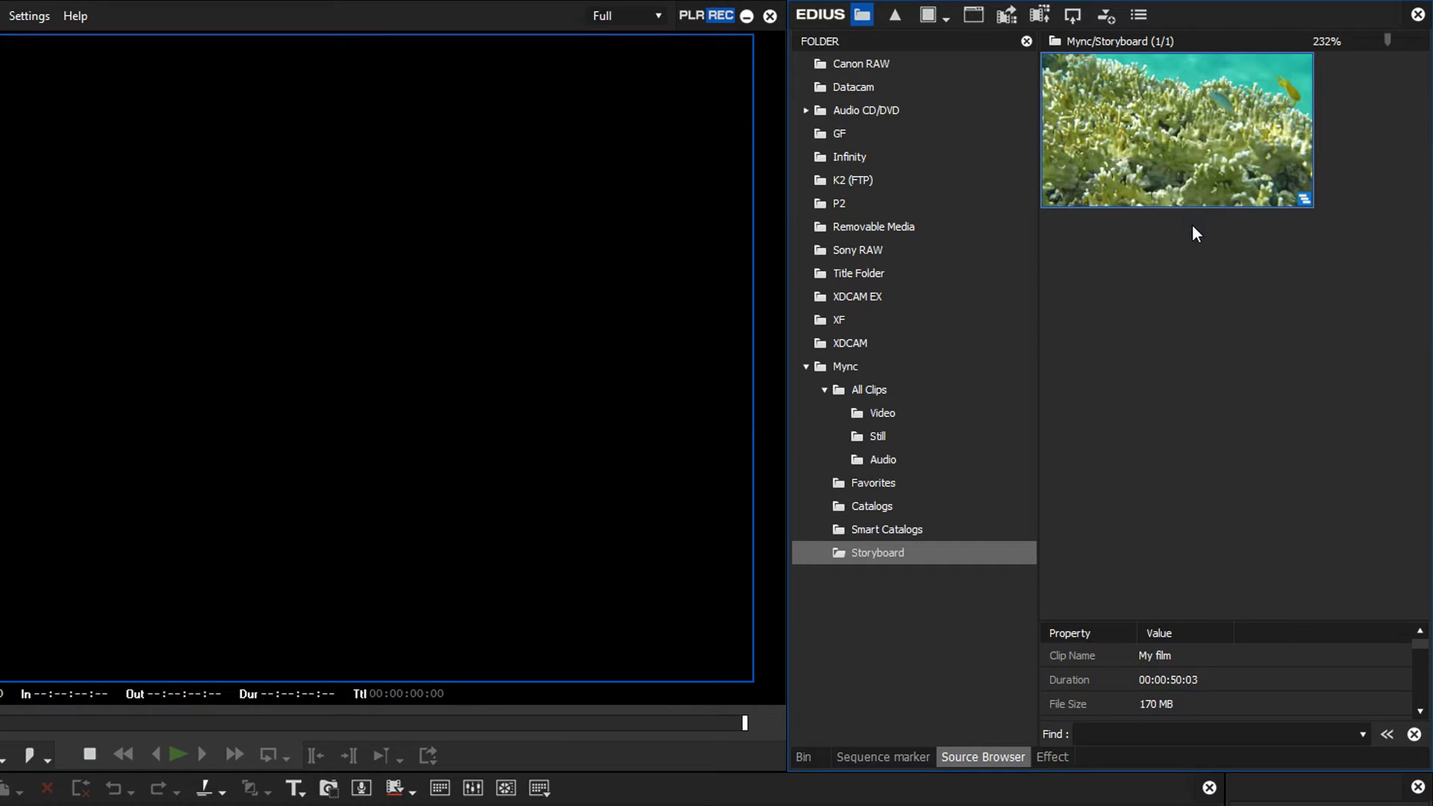
- Browse the bin's Mync/Storyboard folder and load the My film sequence onto the timeline
{"action": "left_click", "coordinate": [802, 751]}
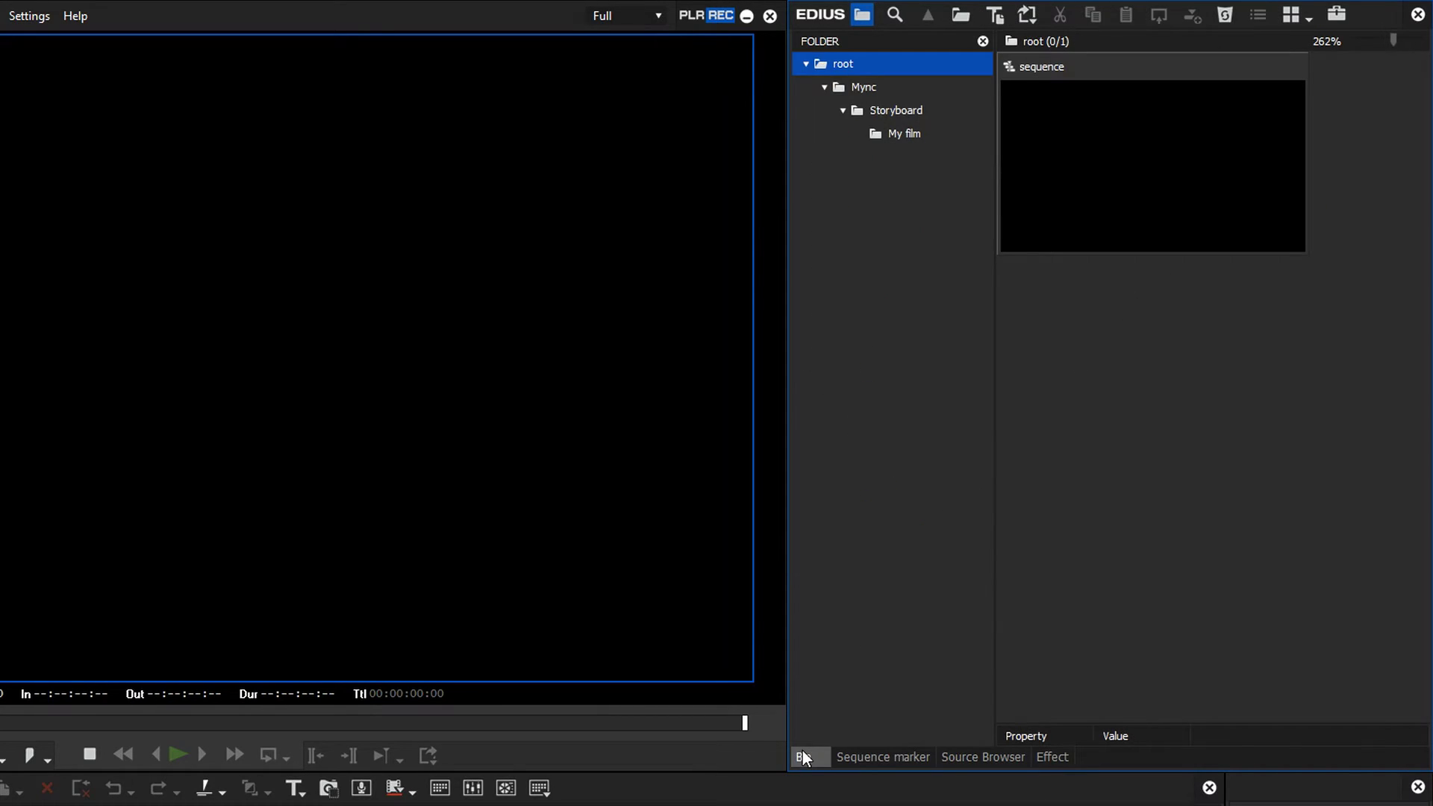
{"action": "left_click", "coordinate": [874, 112]}
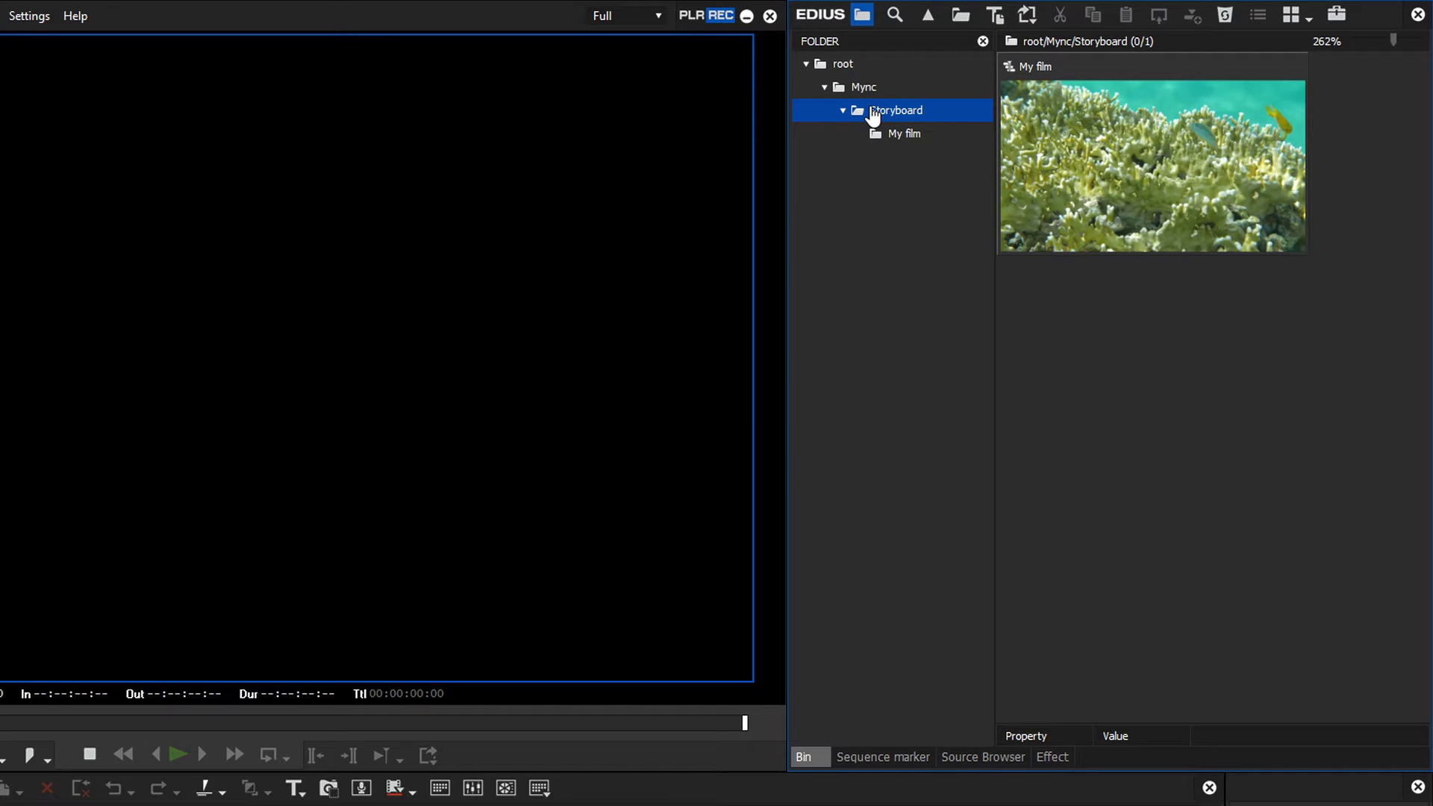
{"action": "left_click", "coordinate": [891, 138]}
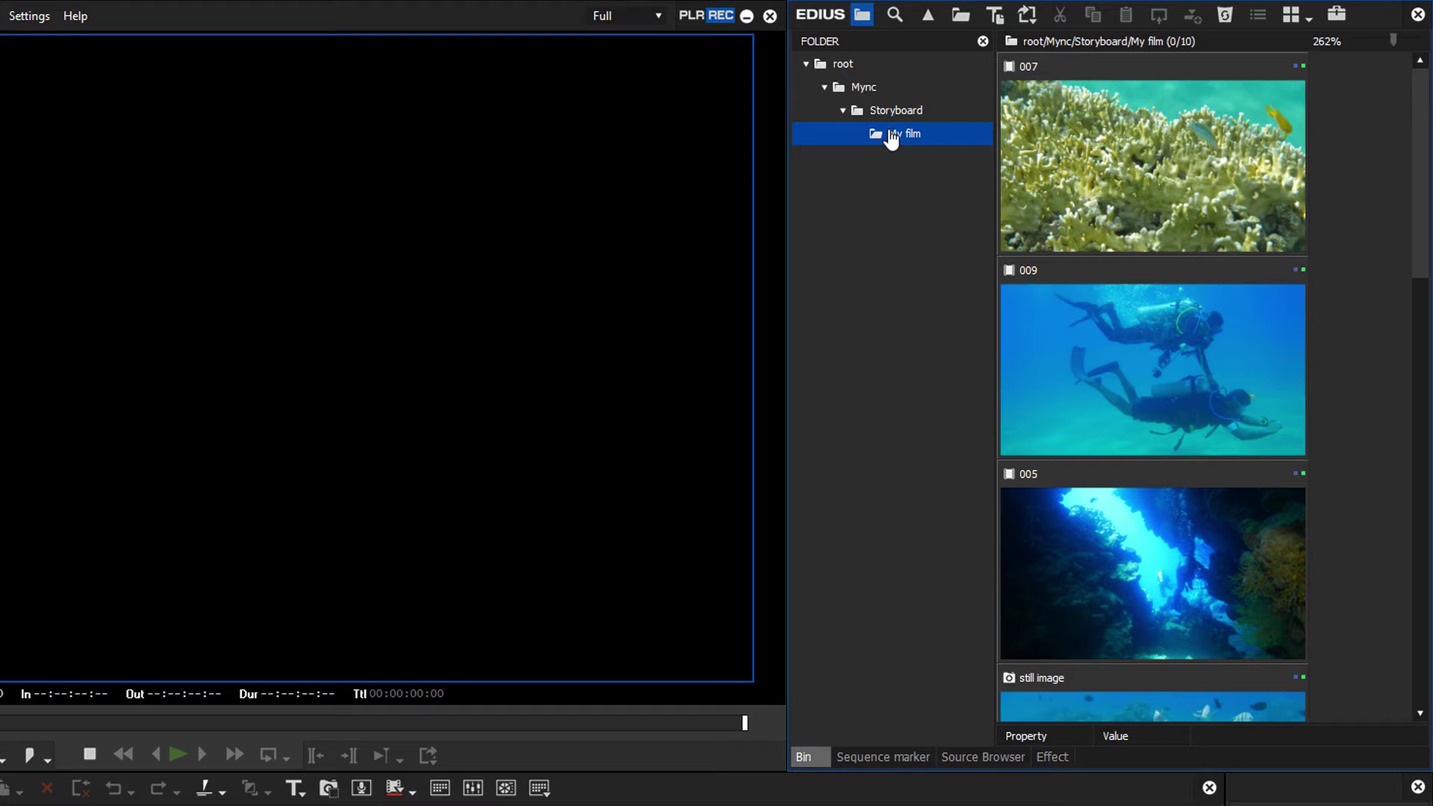
{"action": "left_click", "coordinate": [898, 122]}
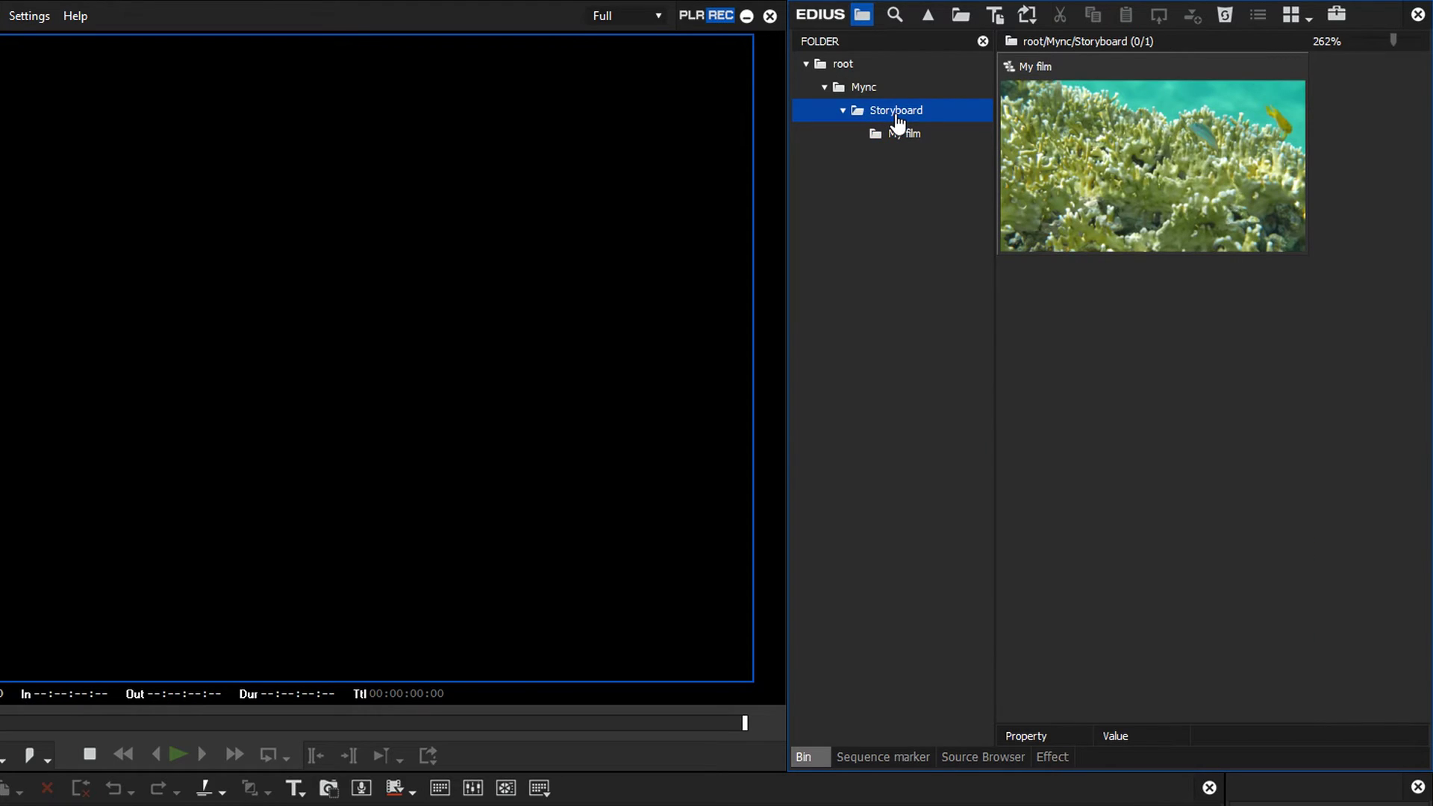
{"action": "double_click", "coordinate": [1081, 150]}
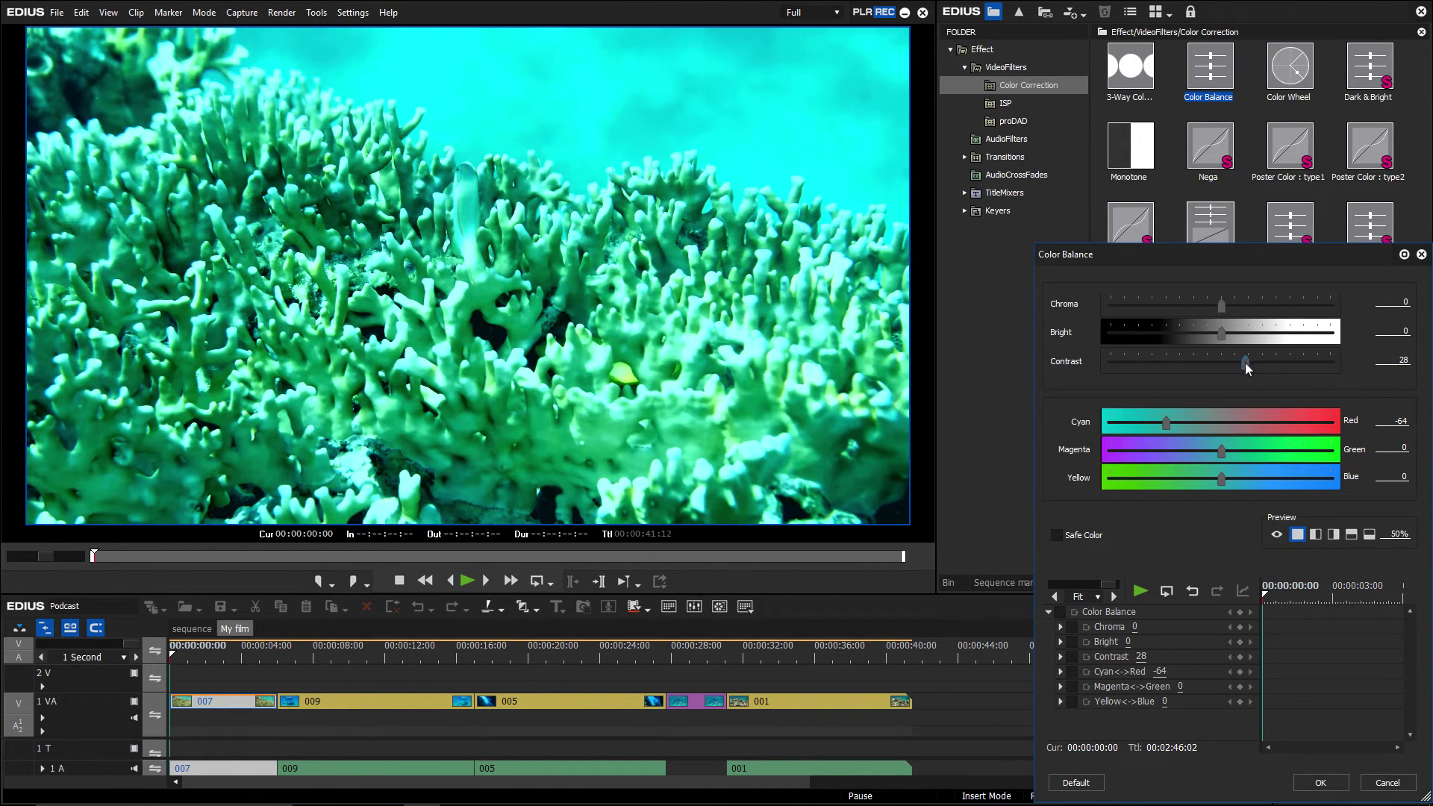
- Apply Color Balance to the coral clip, centre 'Film title' vertically, and place Music on track 1 A
{"action": "left_click", "coordinate": [1325, 780]}
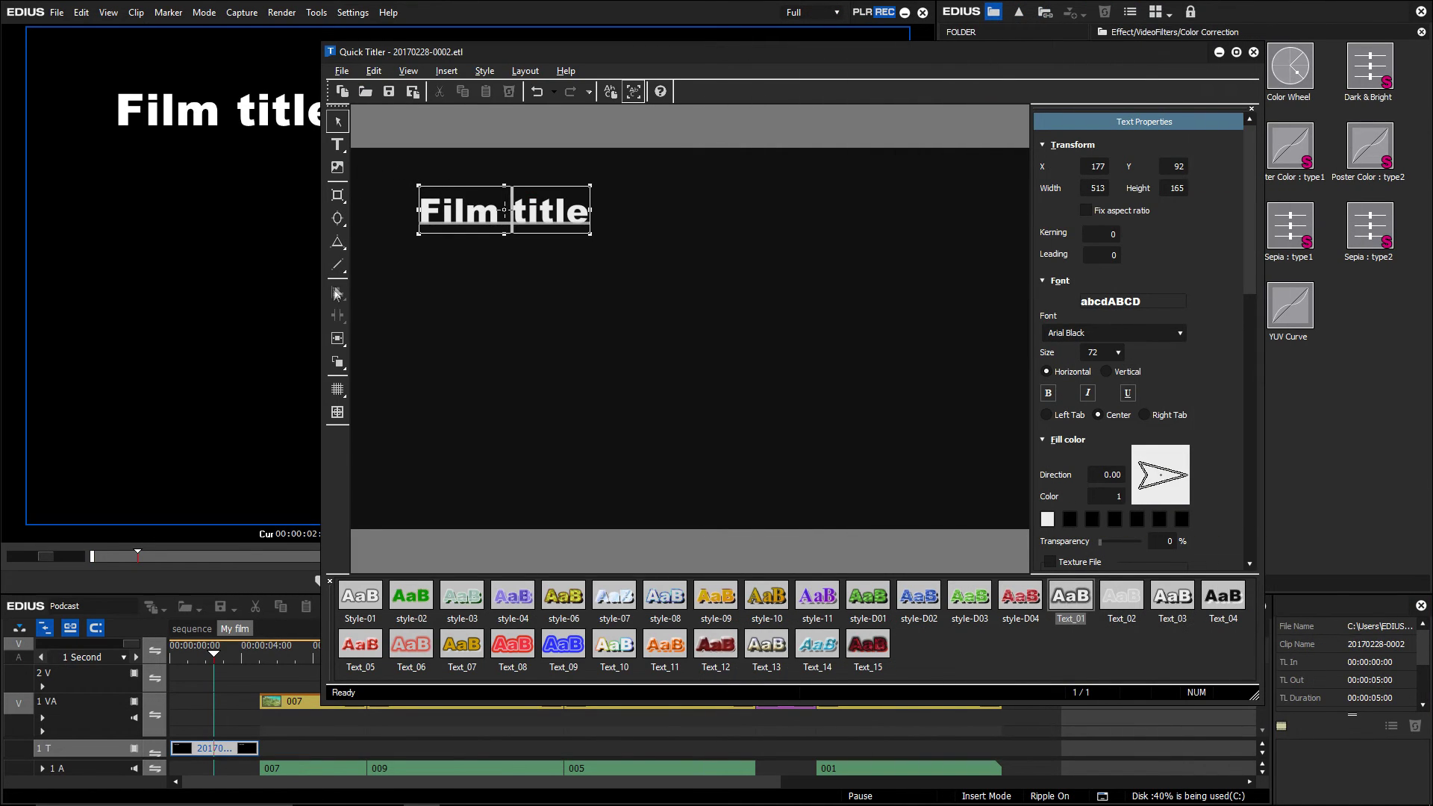
{"action": "left_click", "coordinate": [338, 339]}
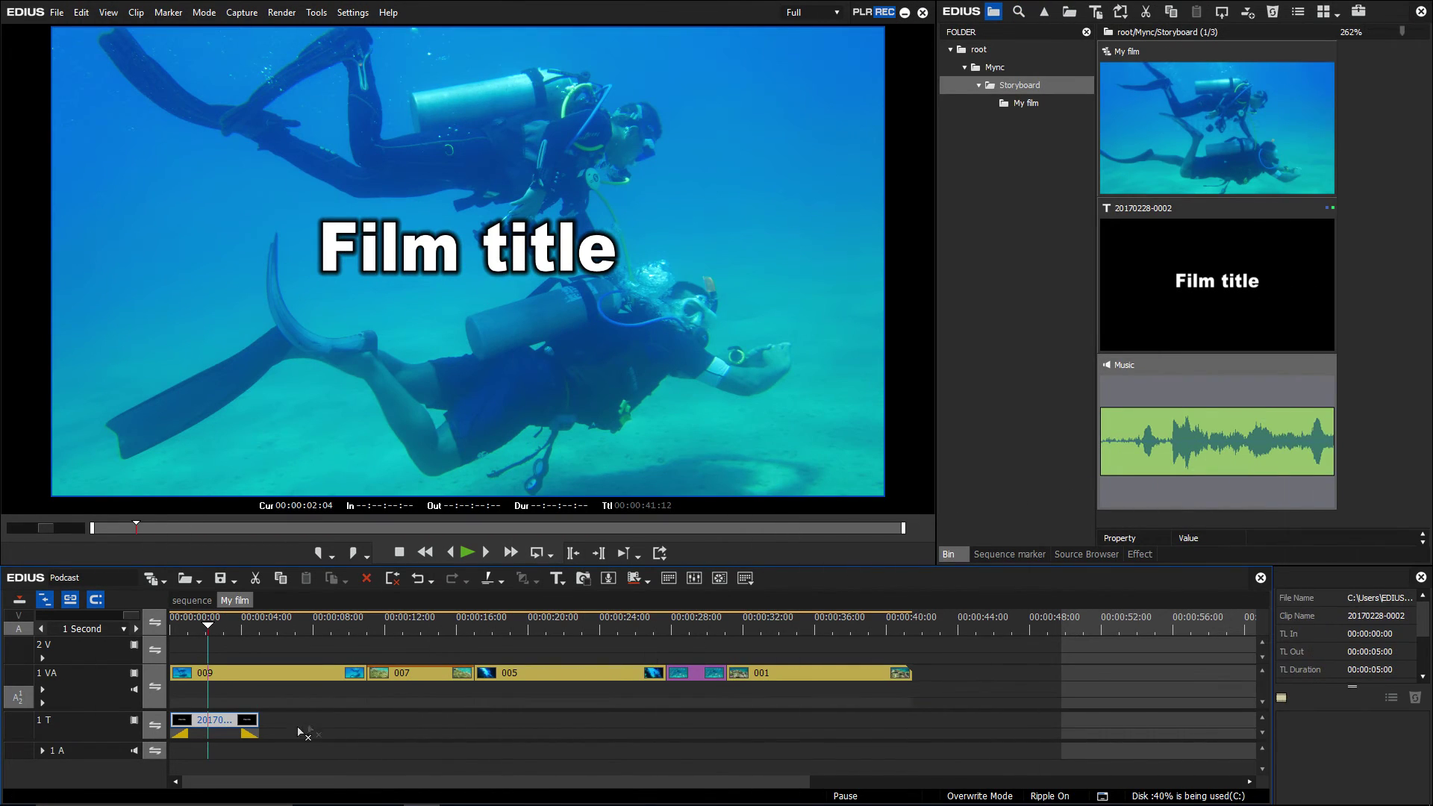
{"action": "left_click_drag", "start_coordinate": [213, 754], "coordinate": [171, 761]}
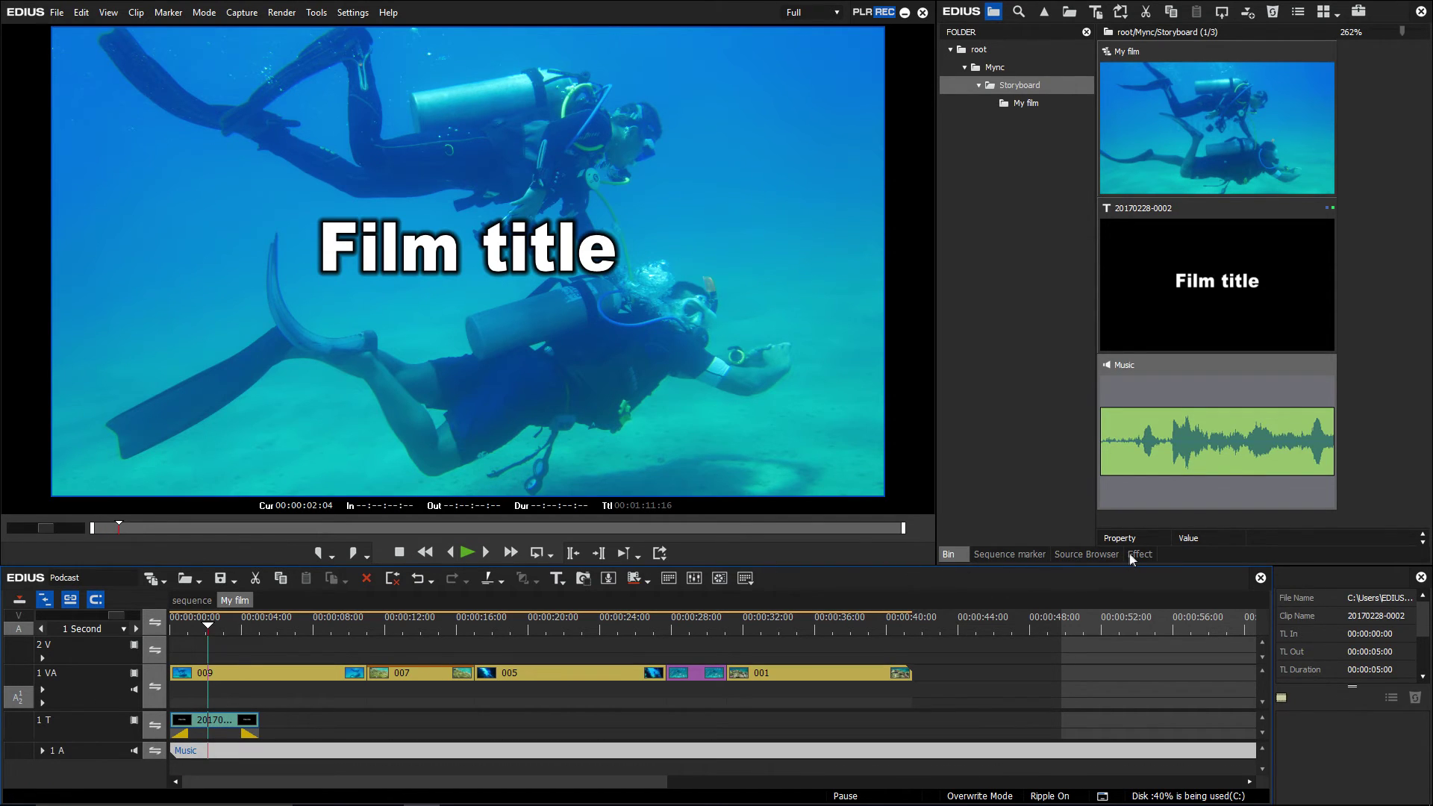